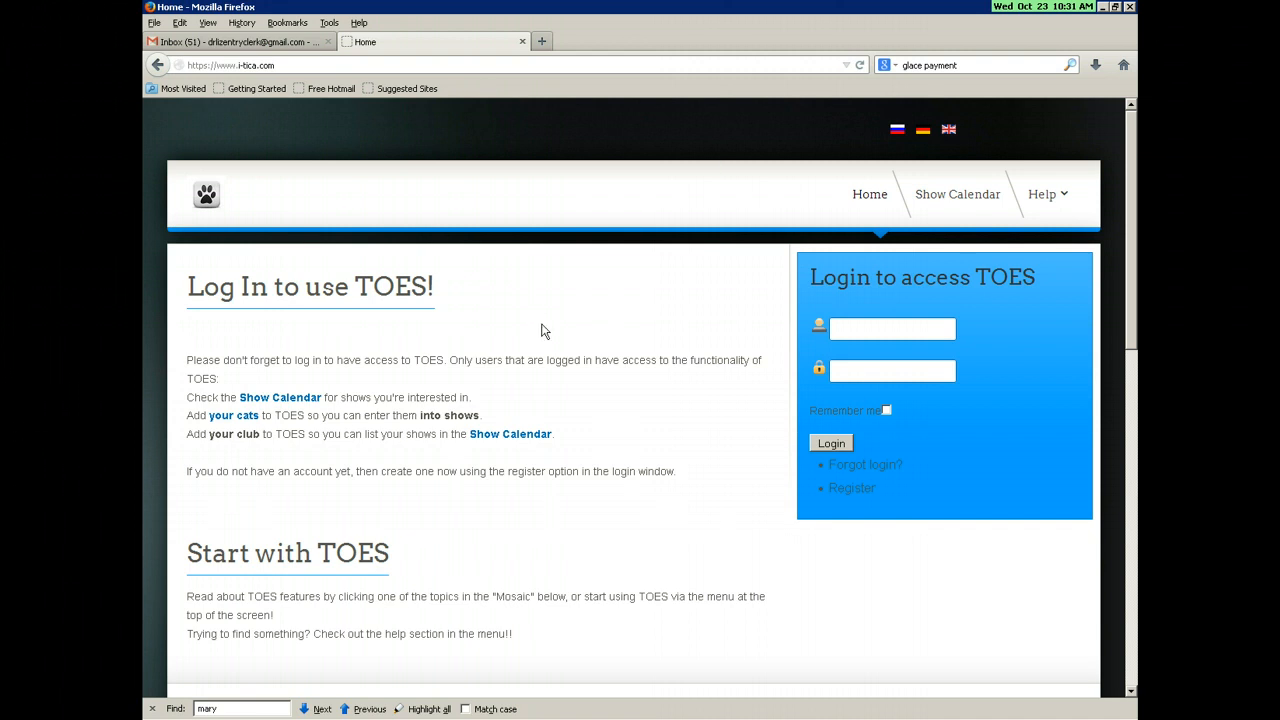
Step: Open the new-account registration form and enter the security code
{"action": "left_click", "coordinate": [855, 490]}
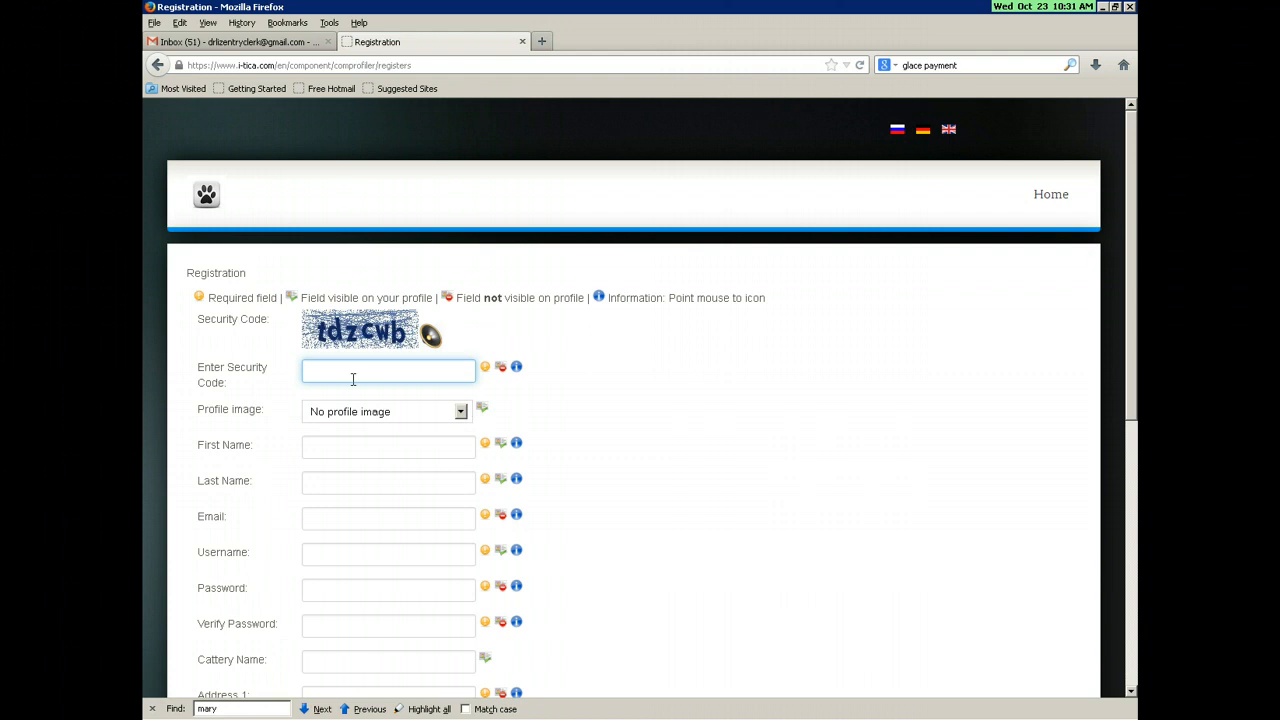
{"action": "type", "text": "td"}
{"action": "type", "text": "zwc"}
{"action": "key", "text": "BackSpace"}
{"action": "key", "text": "BackSpace"}
{"action": "type", "text": "cwb"}
Step: Fill in the first name, last name, e-mail address and username fields
{"action": "left_click", "coordinate": [368, 441]}
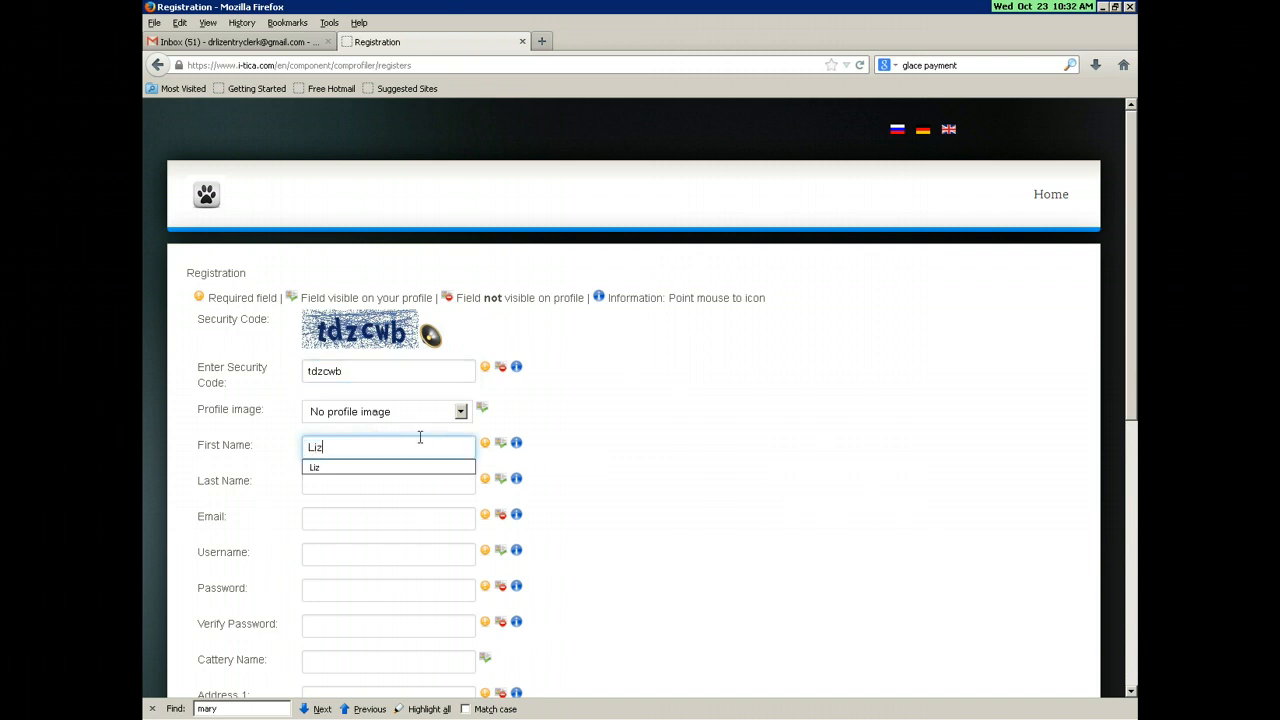
{"action": "key", "text": "Tab"}
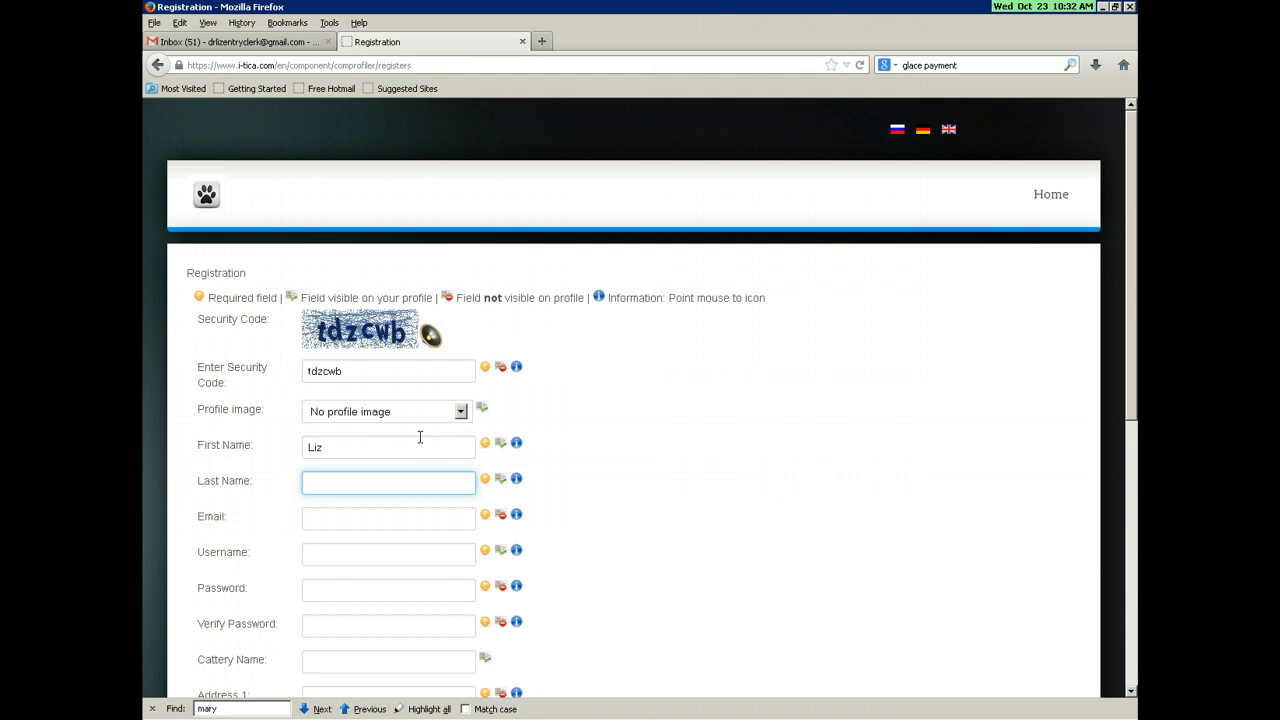
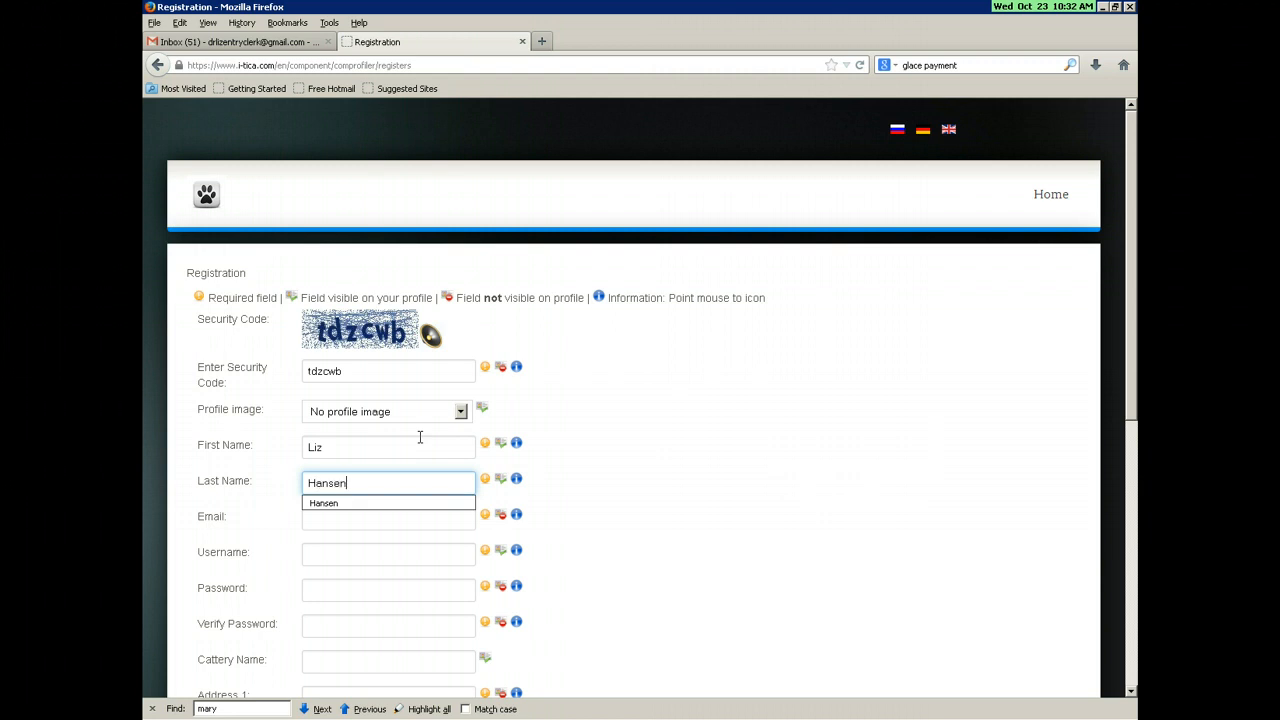
{"action": "key", "text": "Tab"}
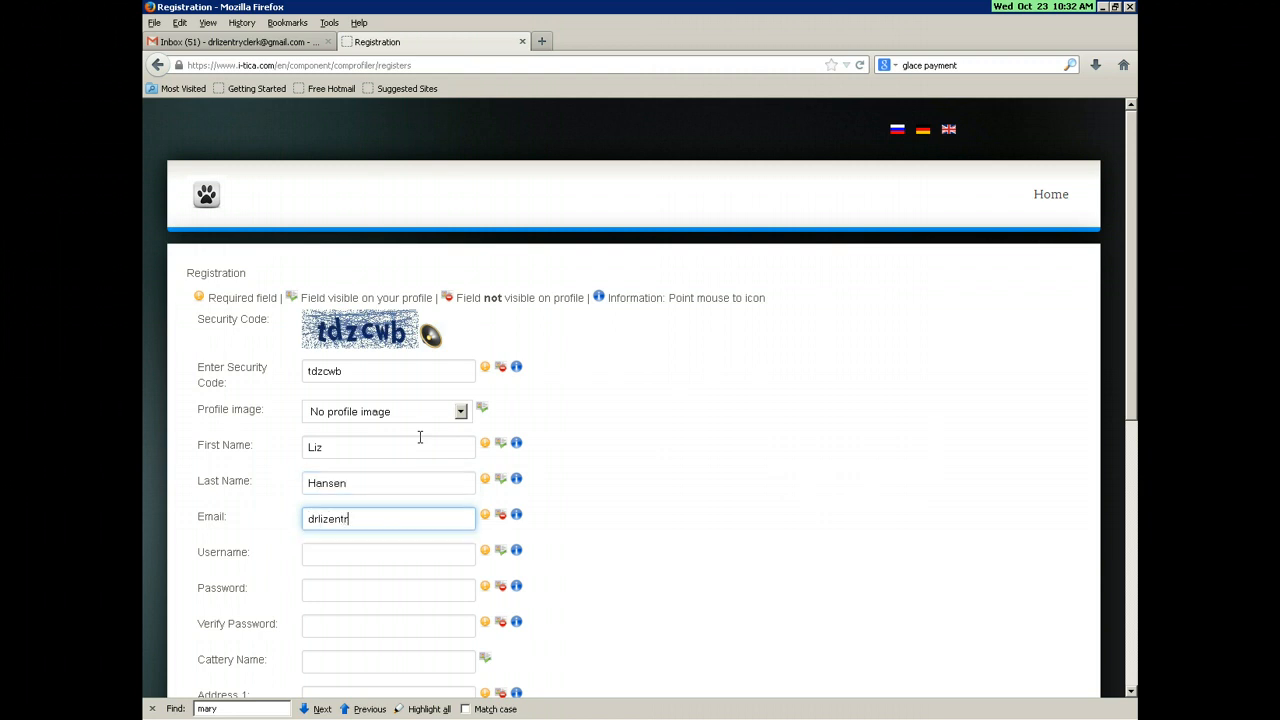
{"action": "key", "text": "Tab"}
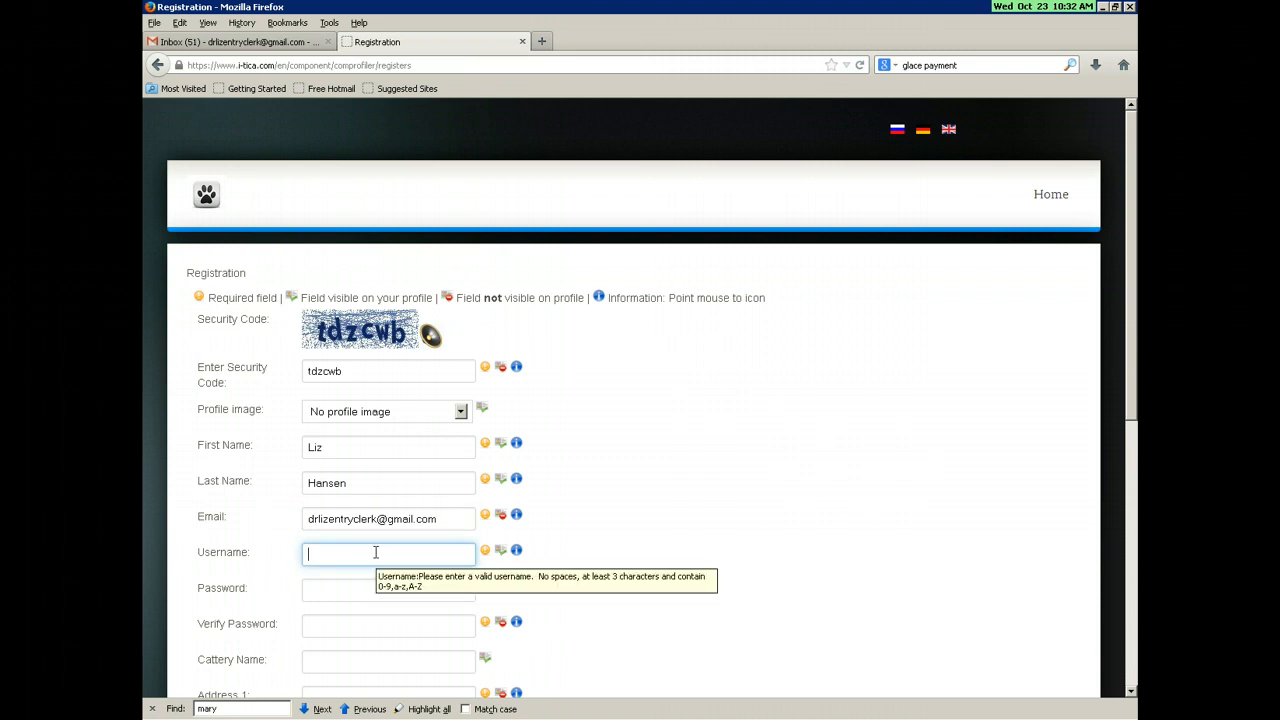
{"action": "type", "text": "drli"}
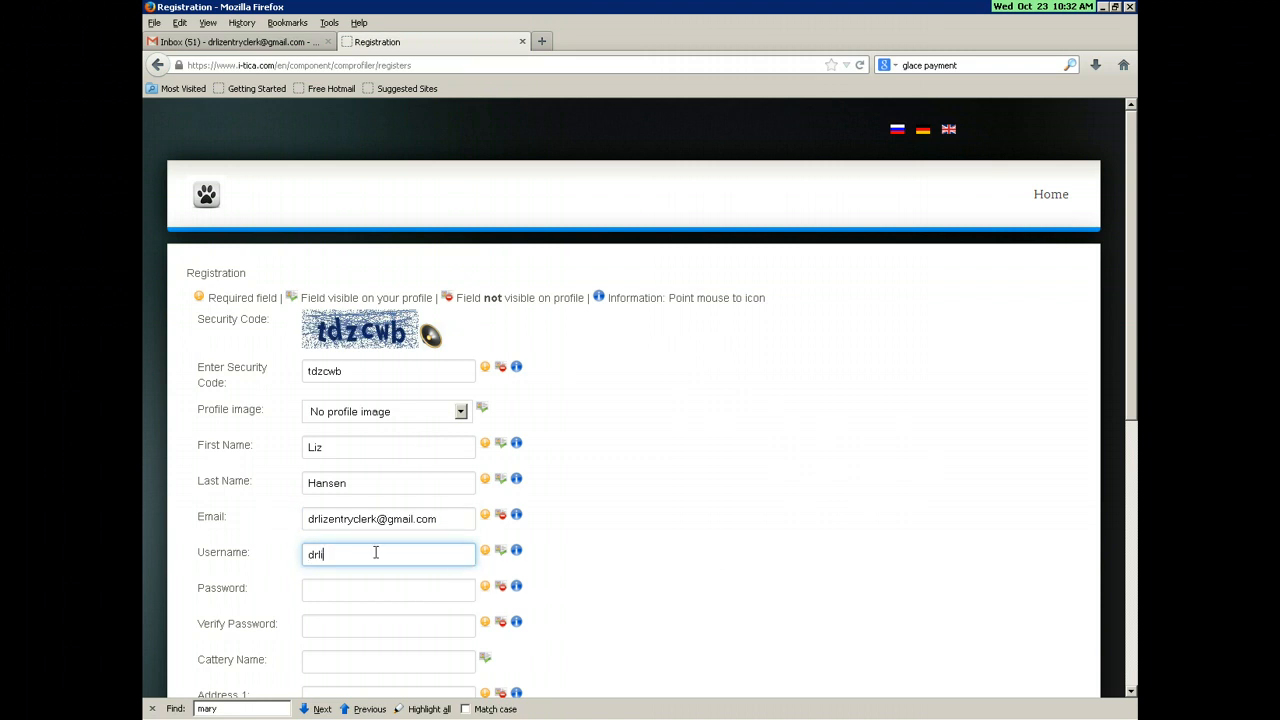
{"action": "type", "text": "zentryclerk"}
Step: Enter the account password and repeat it in the confirmation field
{"action": "key", "text": "Tab"}
{"action": "type", "text": "******"}
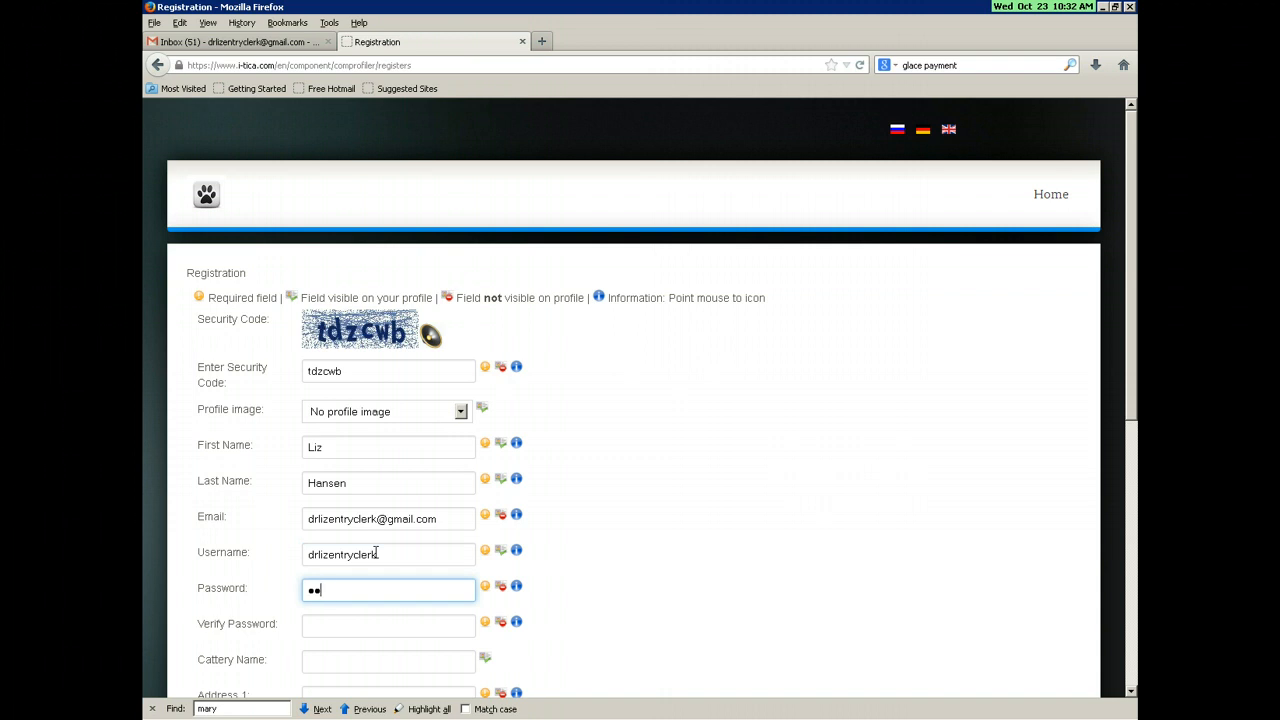
{"action": "key", "text": "Tab"}
{"action": "type", "text": "******"}
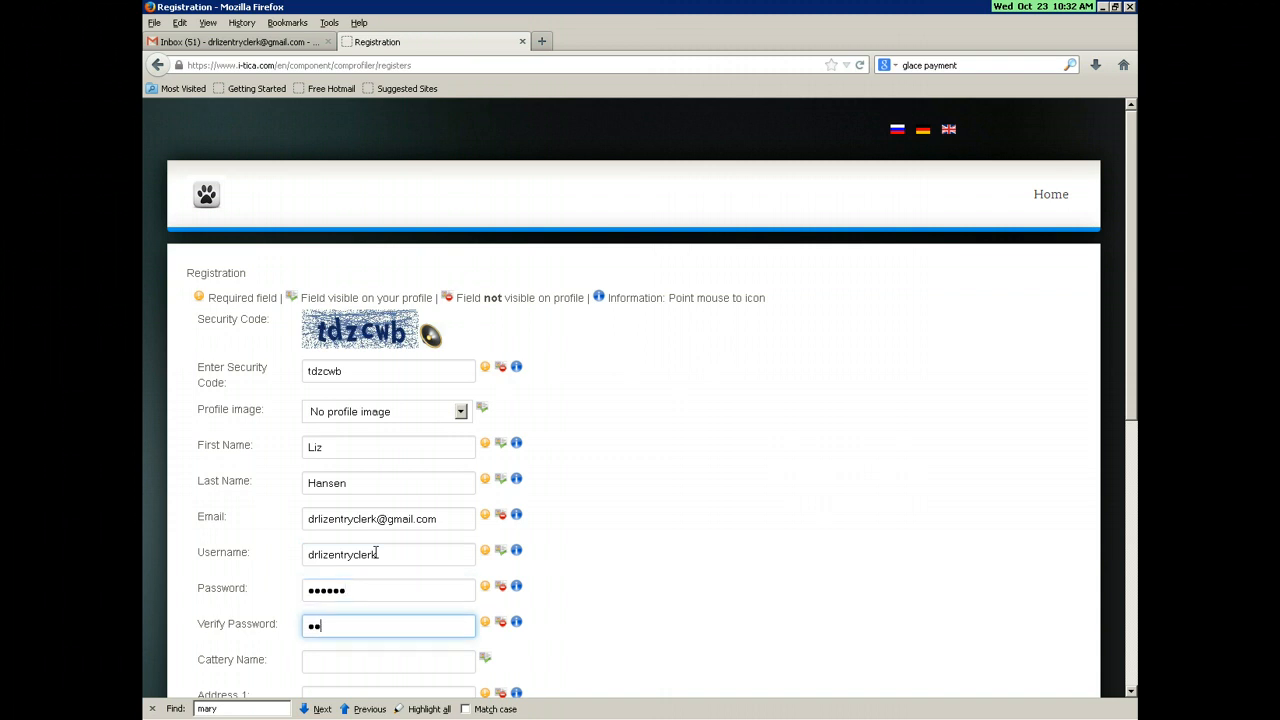
{"action": "key", "text": "Tab"}
{"action": "scroll", "coordinate": [376, 554], "scroll_direction": "down", "scroll_amount": 2}
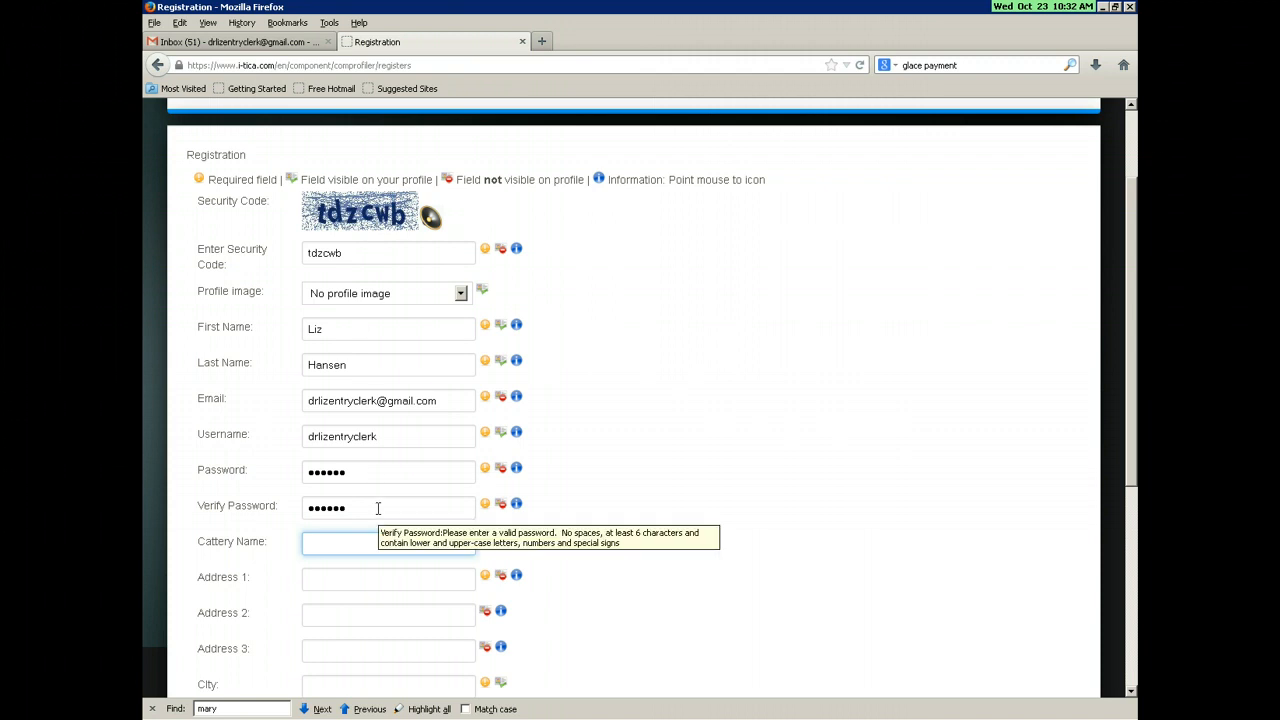
Step: Fill in the street address, city and ZIP code, correcting the ZIP's last digits
{"action": "scroll", "coordinate": [379, 509], "scroll_direction": "down", "scroll_amount": 2}
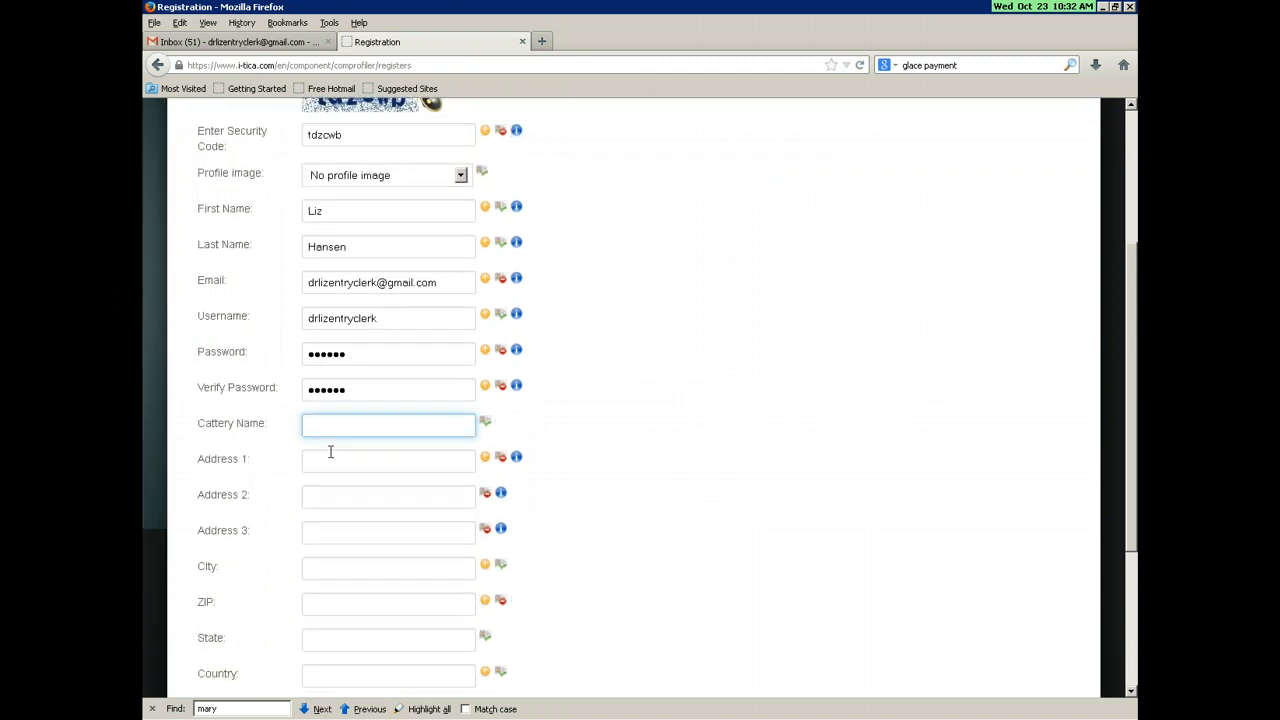
{"action": "left_click", "coordinate": [331, 457]}
{"action": "type", "text": "1234"}
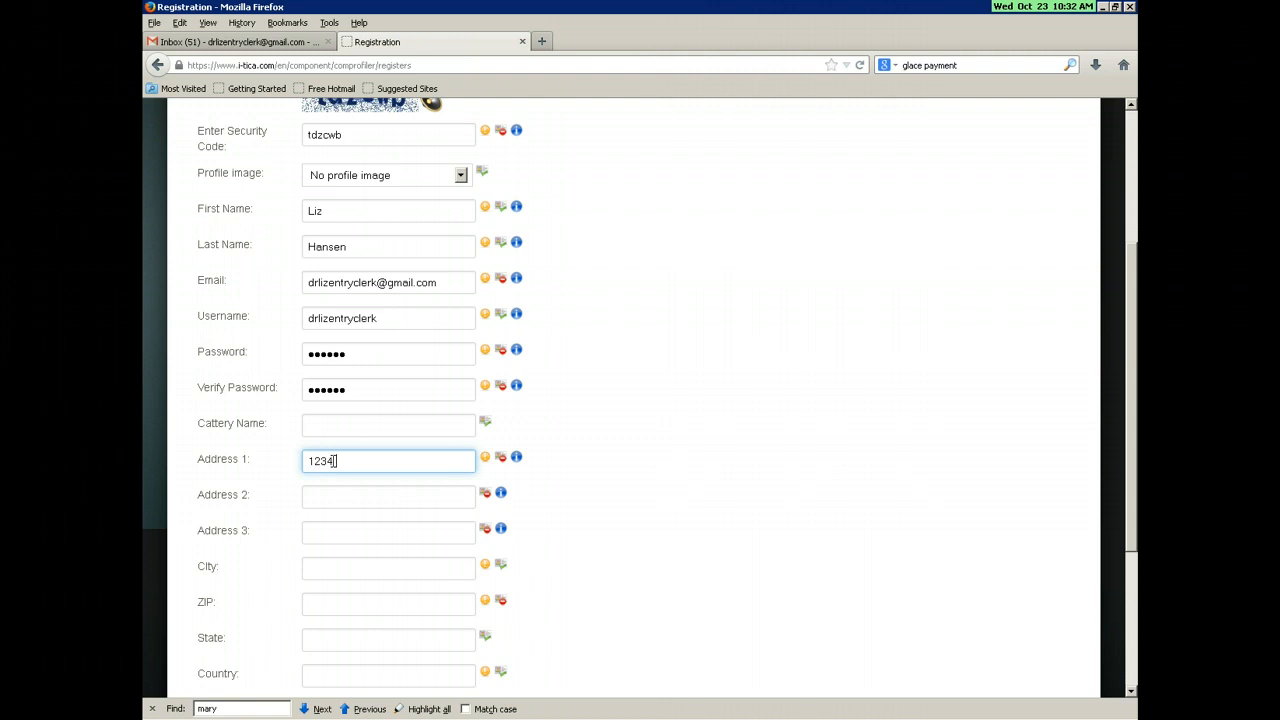
{"action": "type", "text": " test street"}
{"action": "key", "text": "Tab"}
{"action": "key", "text": "Tab"}
{"action": "key", "text": "Tab"}
{"action": "type", "text": "test city"}
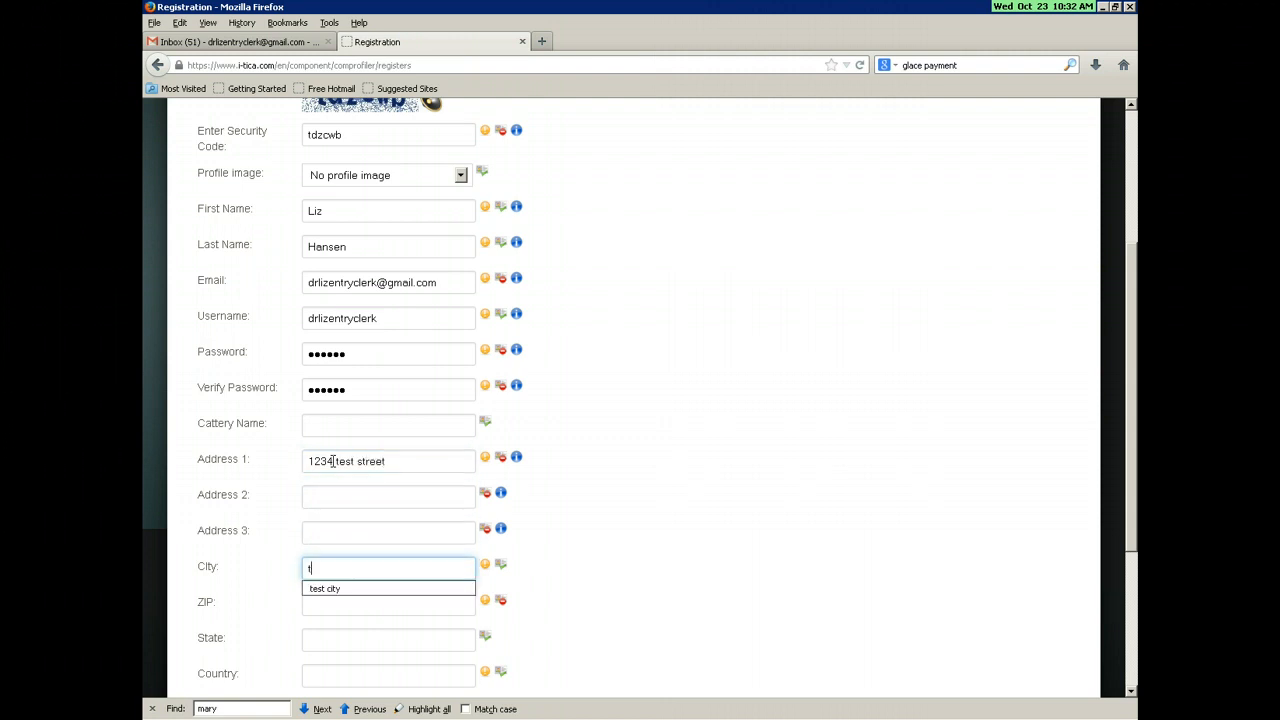
{"action": "key", "text": "Tab"}
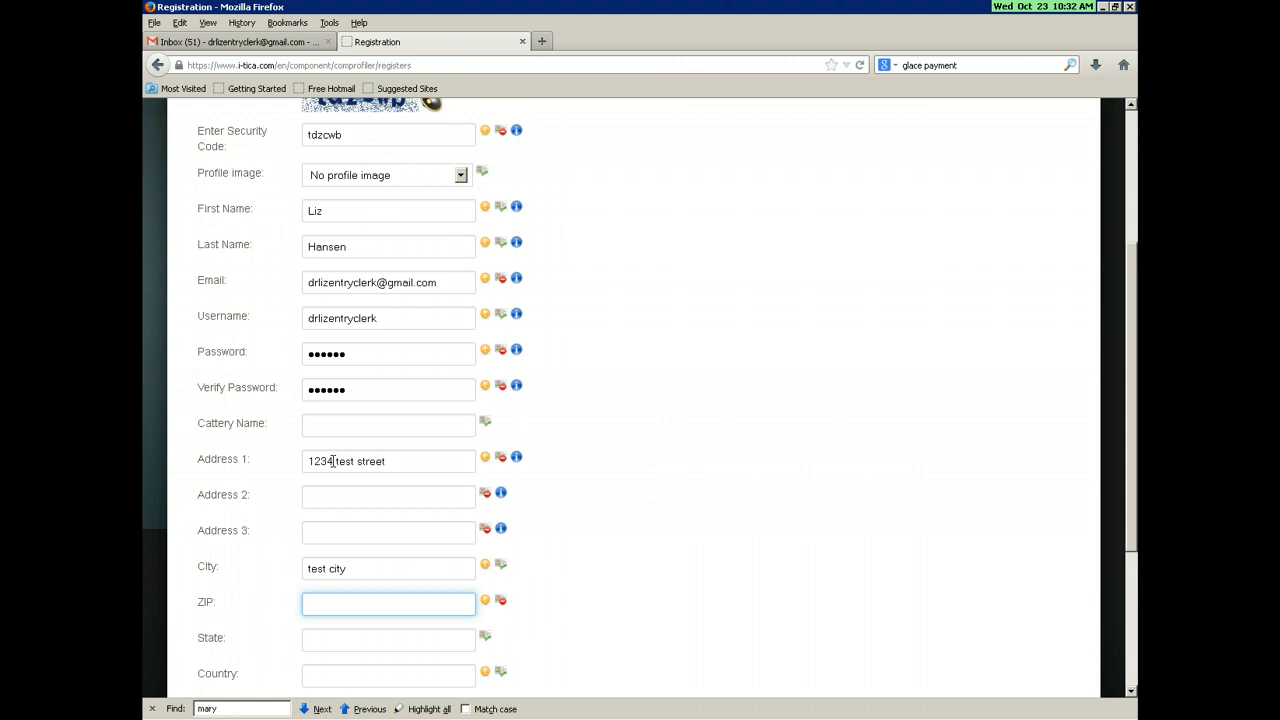
{"action": "type", "text": "111123"}
{"action": "key", "text": "Tab"}
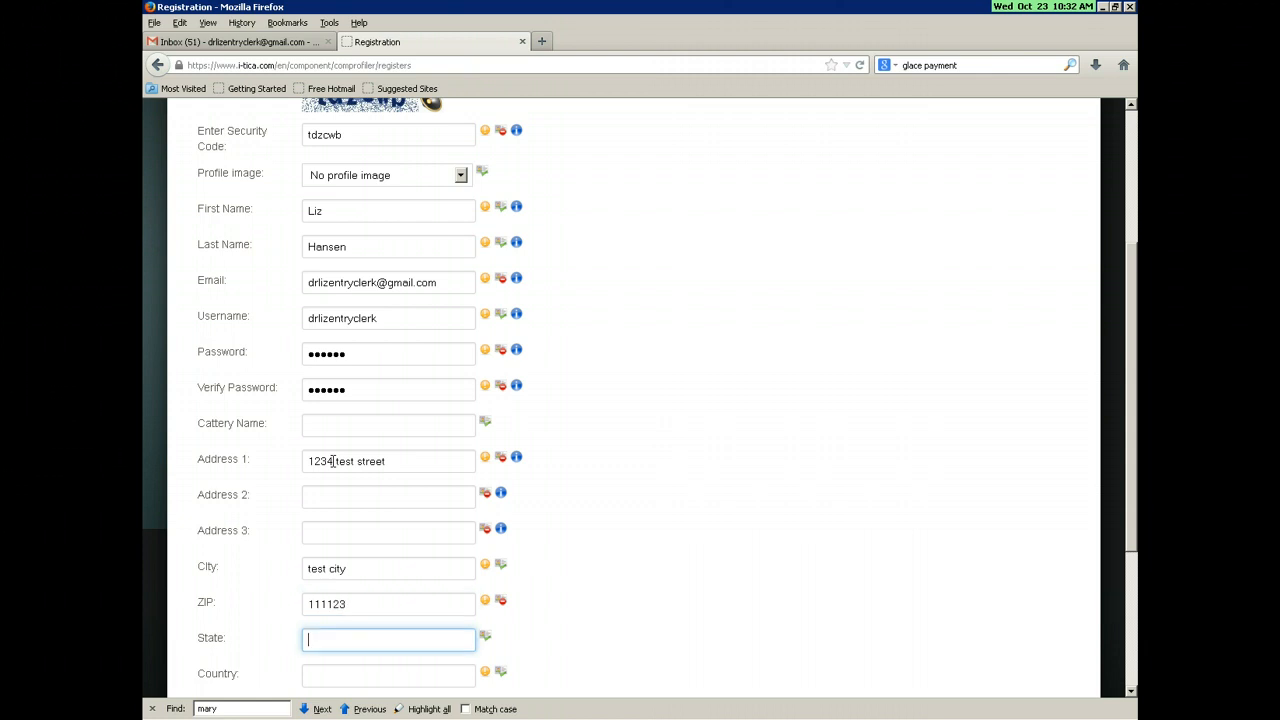
{"action": "left_click", "coordinate": [353, 594]}
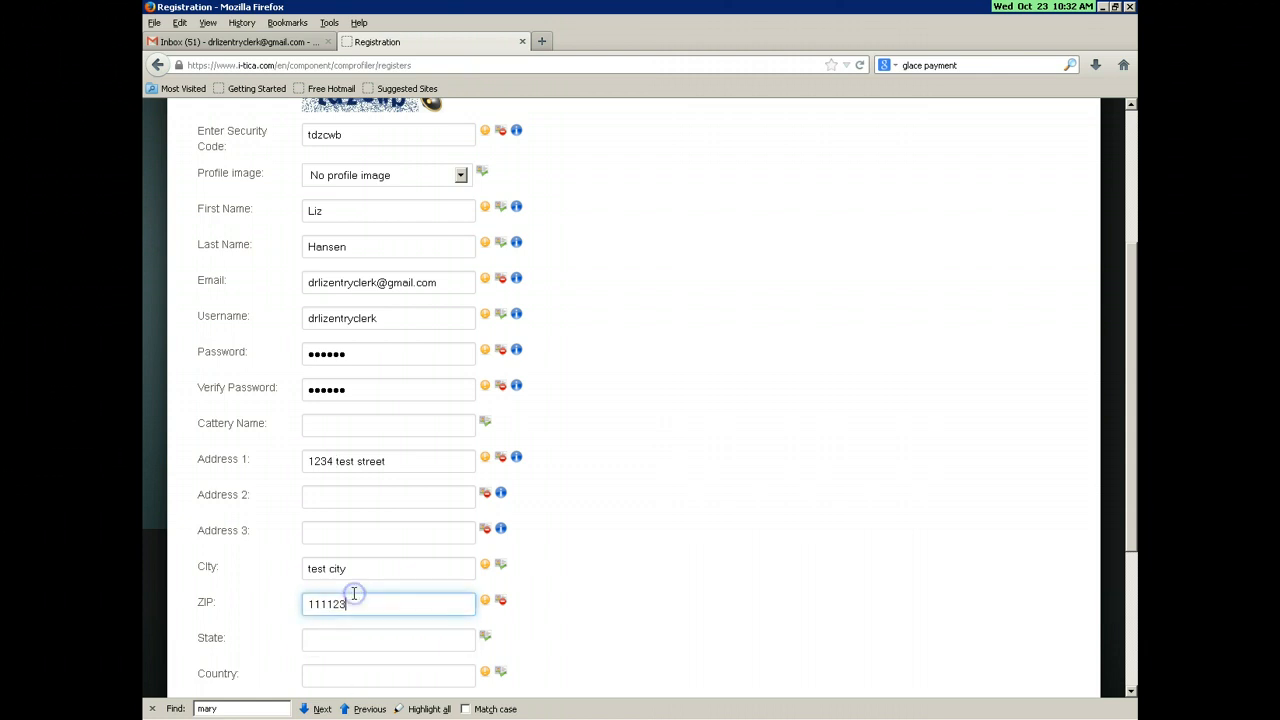
{"action": "key", "text": "BackSpace"}
{"action": "key", "text": "BackSpace"}
{"action": "key", "text": "BackSpace"}
{"action": "type", "text": "23"}
{"action": "key", "text": "Tab"}
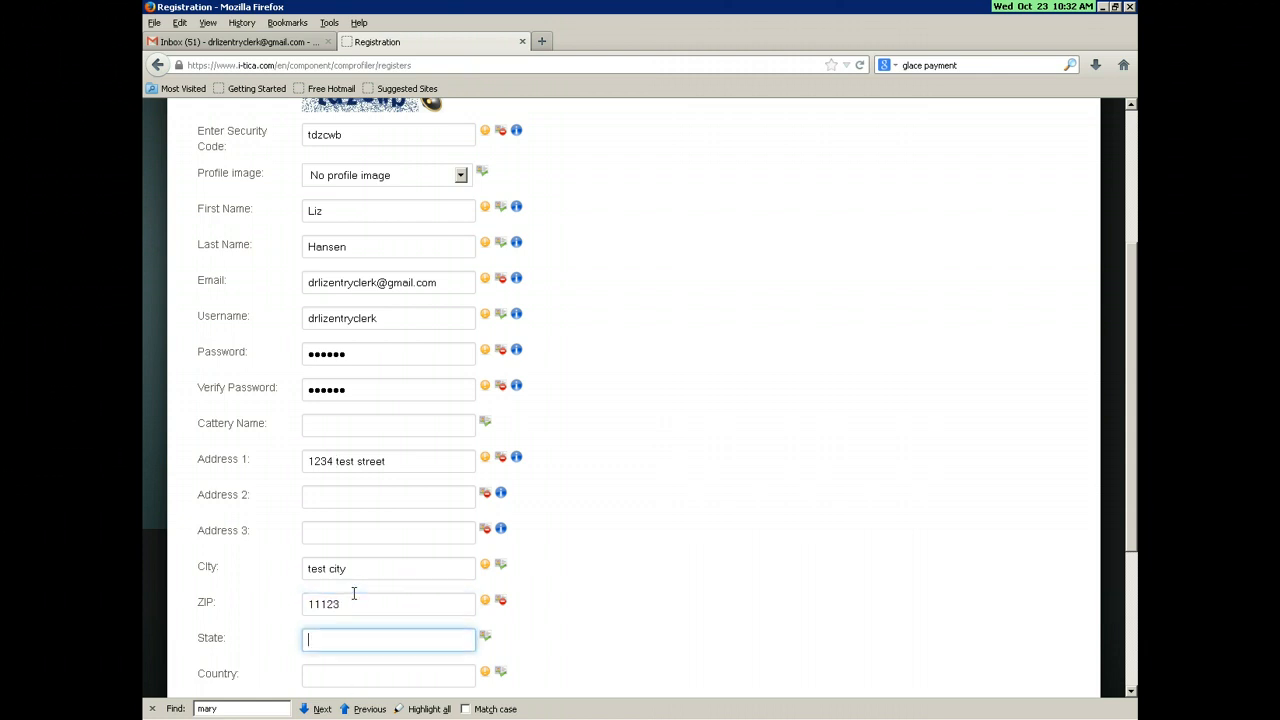
Step: Set state IL and country USA, then enter the phone number from autocomplete
{"action": "type", "text": "IL"}
{"action": "key", "text": "Tab"}
{"action": "type", "text": "USA"}
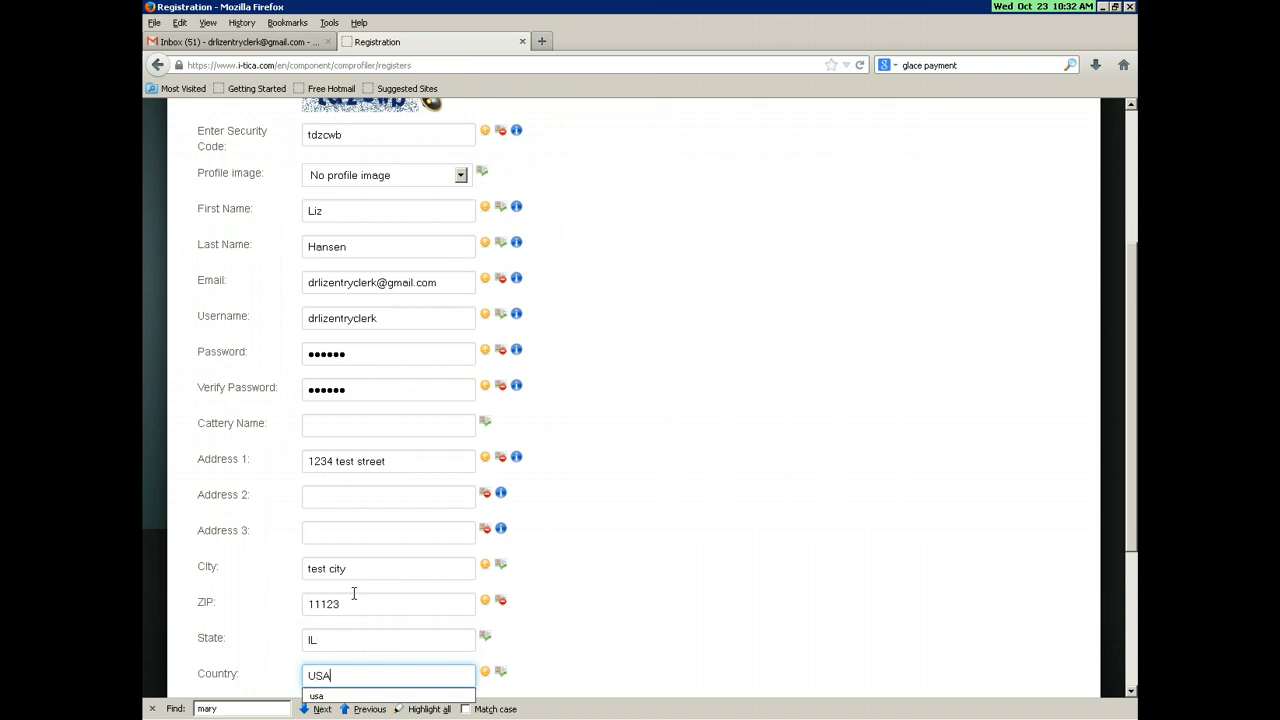
{"action": "key", "text": "Tab"}
{"action": "scroll", "coordinate": [323, 420], "scroll_direction": "down", "scroll_amount": 4}
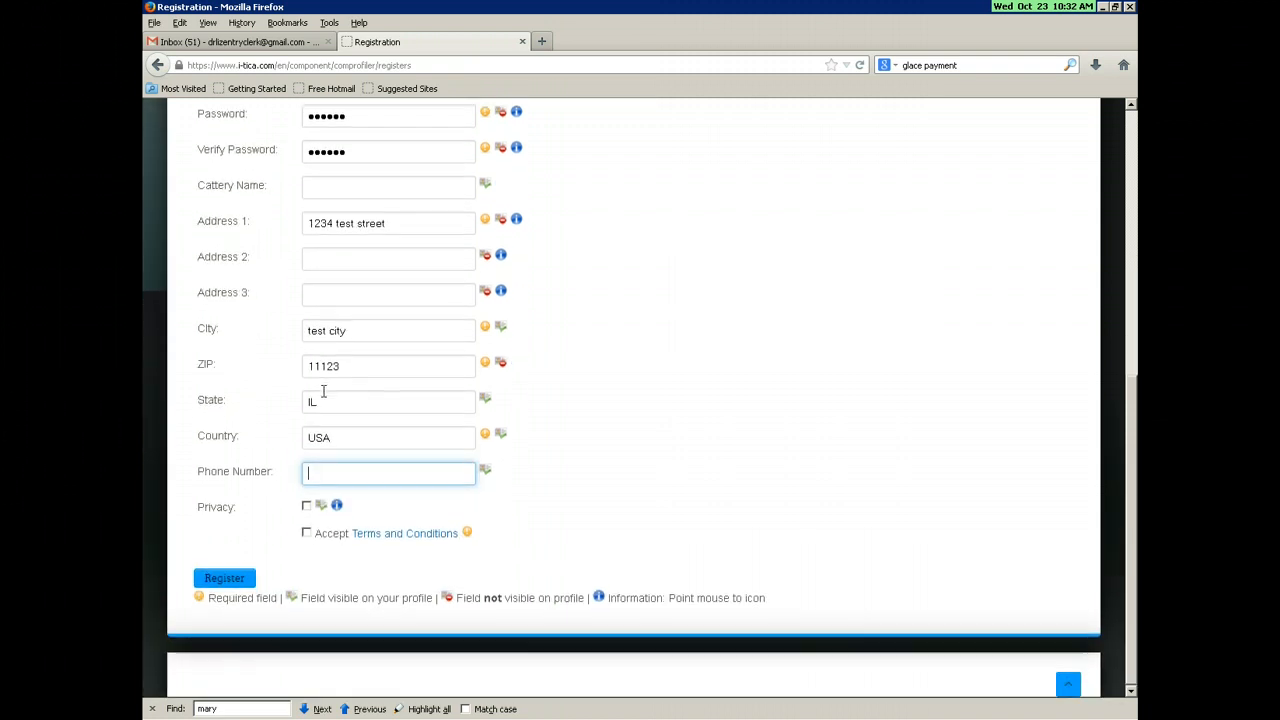
{"action": "type", "text": "555"}
{"action": "key", "text": "Down"}
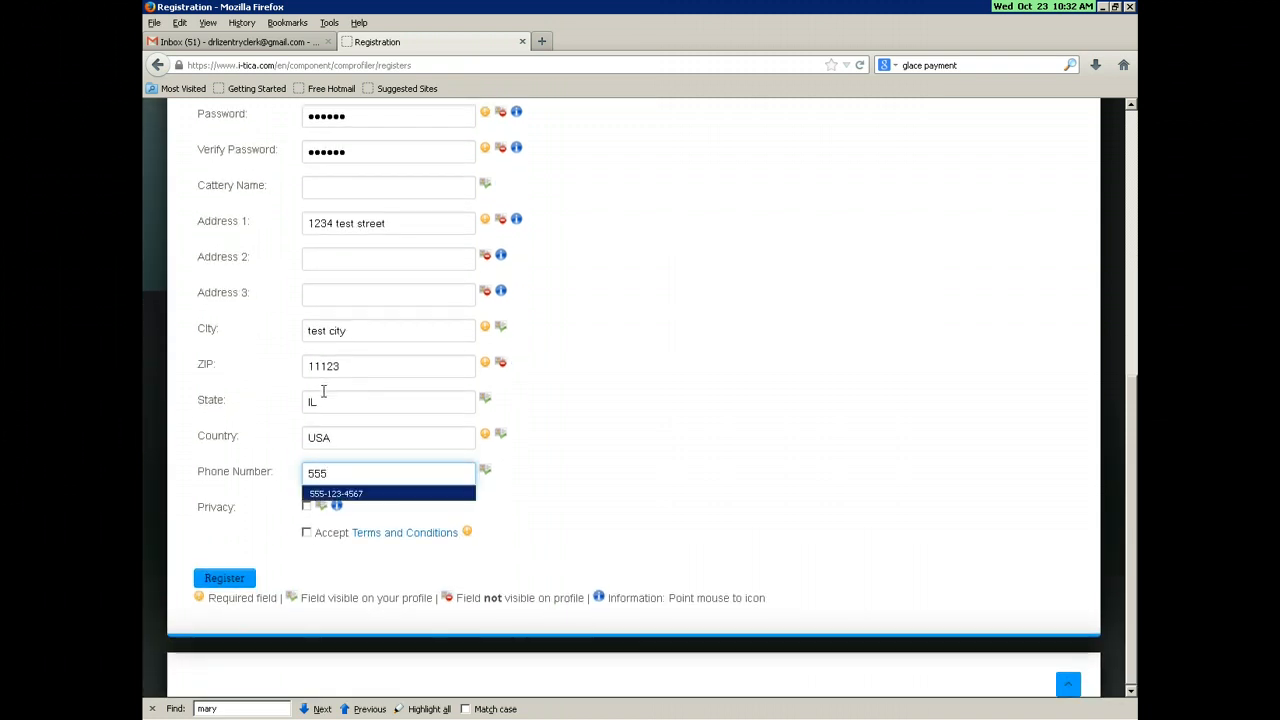
{"action": "key", "text": "Return"}
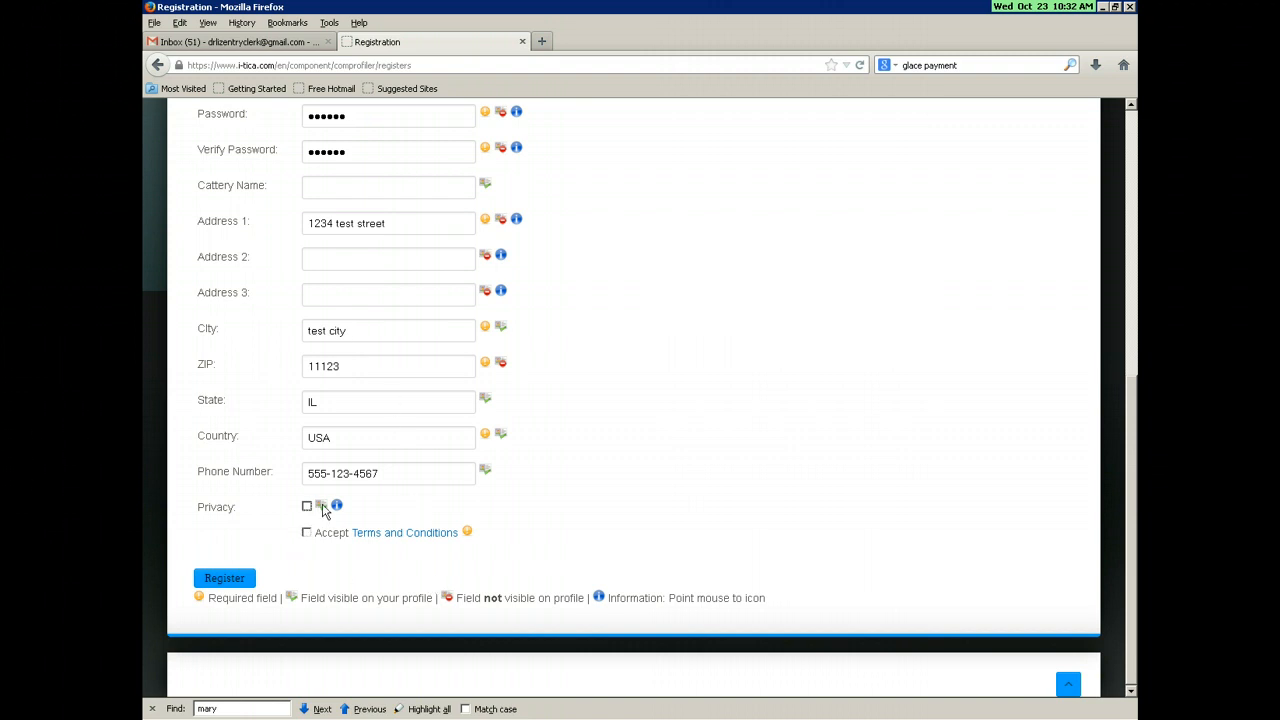
Step: Tick Accept Terms and Conditions and submit the form with Register
{"action": "mouse_move", "coordinate": [322, 512]}
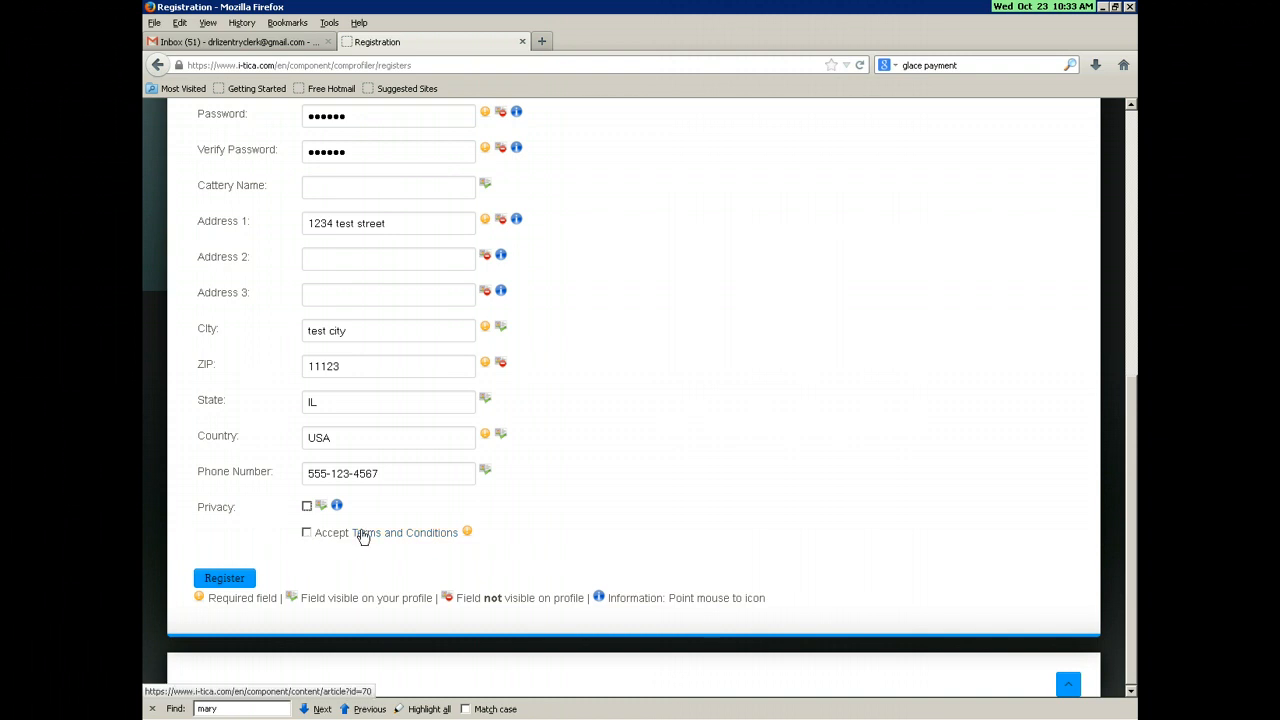
{"action": "left_click", "coordinate": [307, 533]}
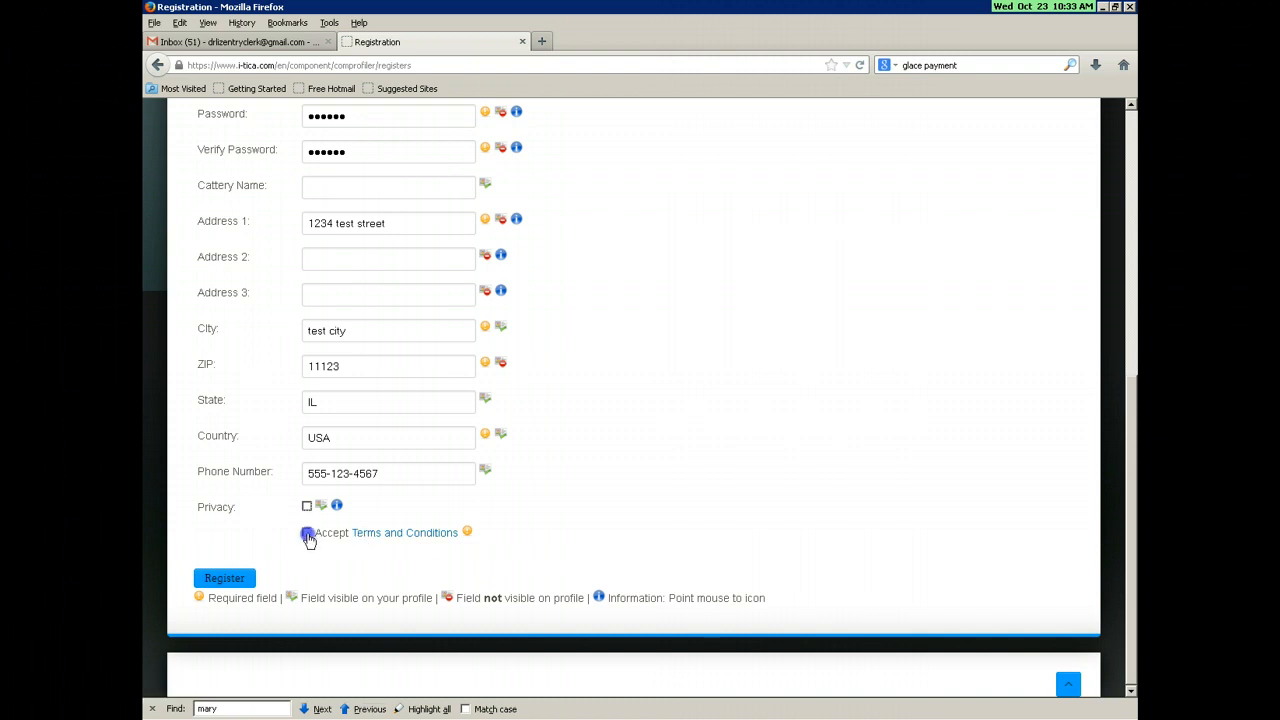
{"action": "left_click", "coordinate": [222, 579]}
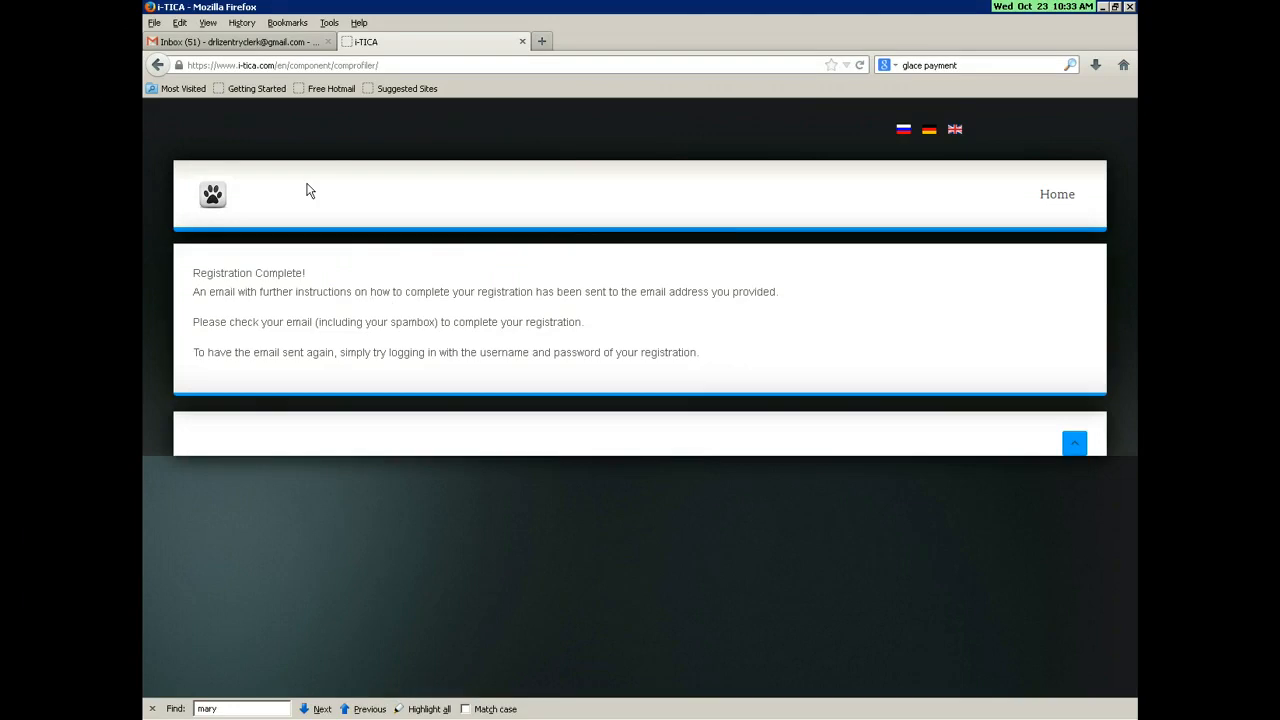
Step: Refresh the Gmail inbox and open the 'Your Registration is Pending Approval' email
{"action": "left_click", "coordinate": [240, 43]}
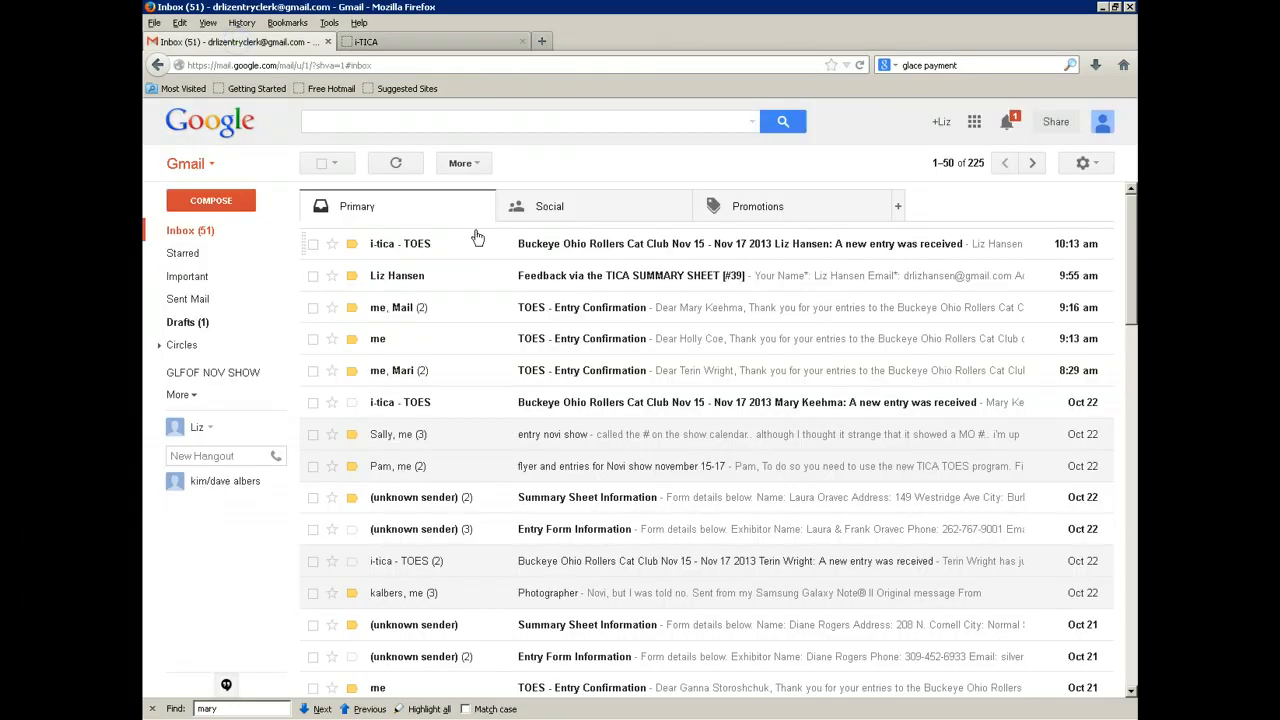
{"action": "left_click", "coordinate": [193, 231]}
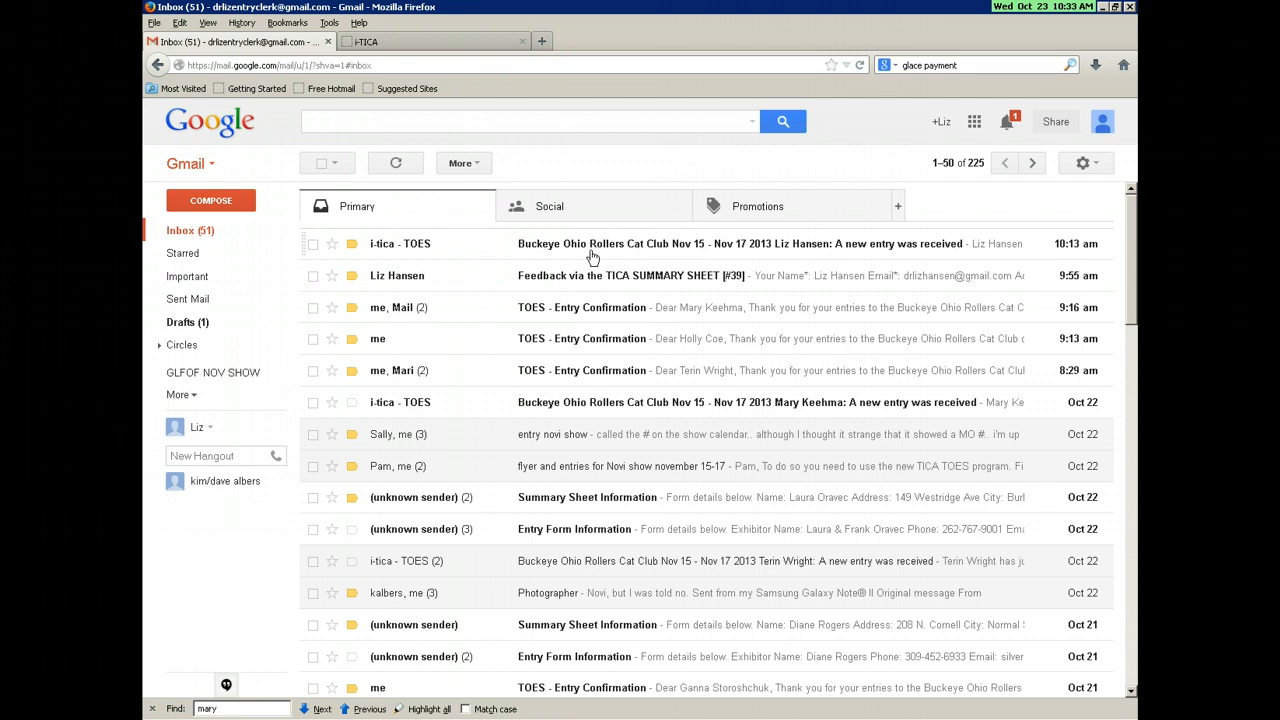
{"action": "left_click", "coordinate": [430, 41]}
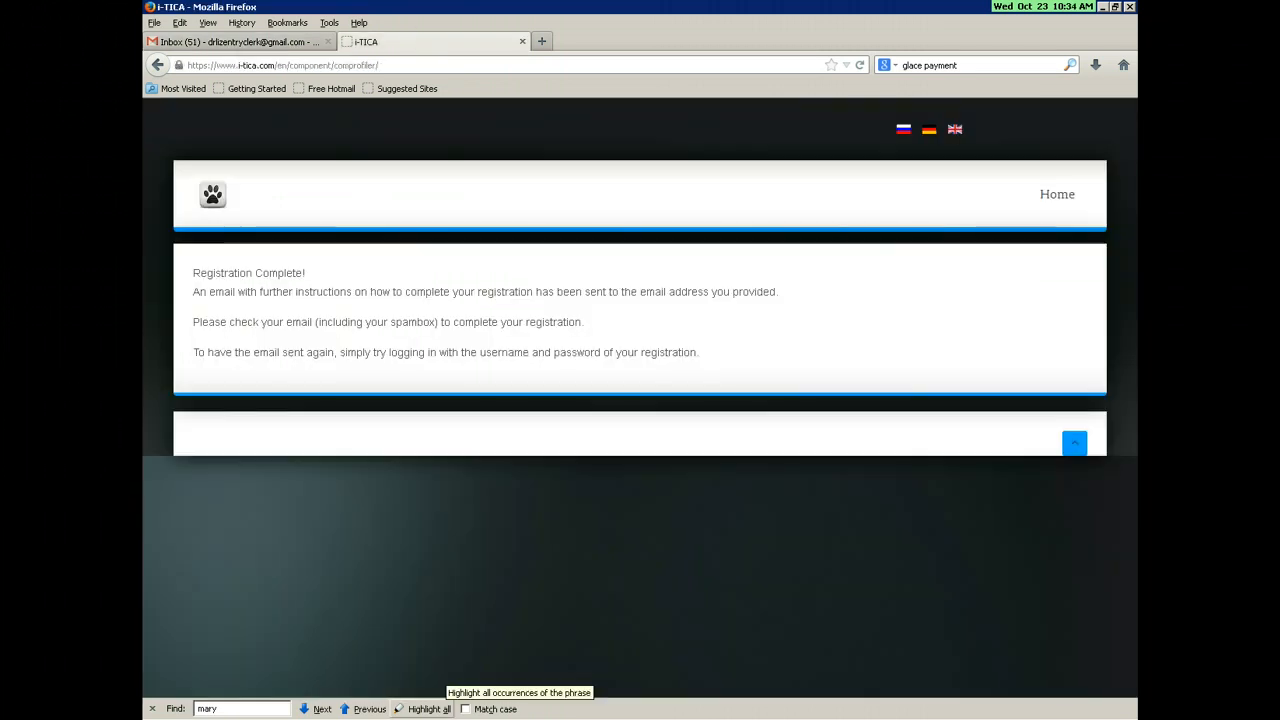
{"action": "left_click", "coordinate": [242, 42]}
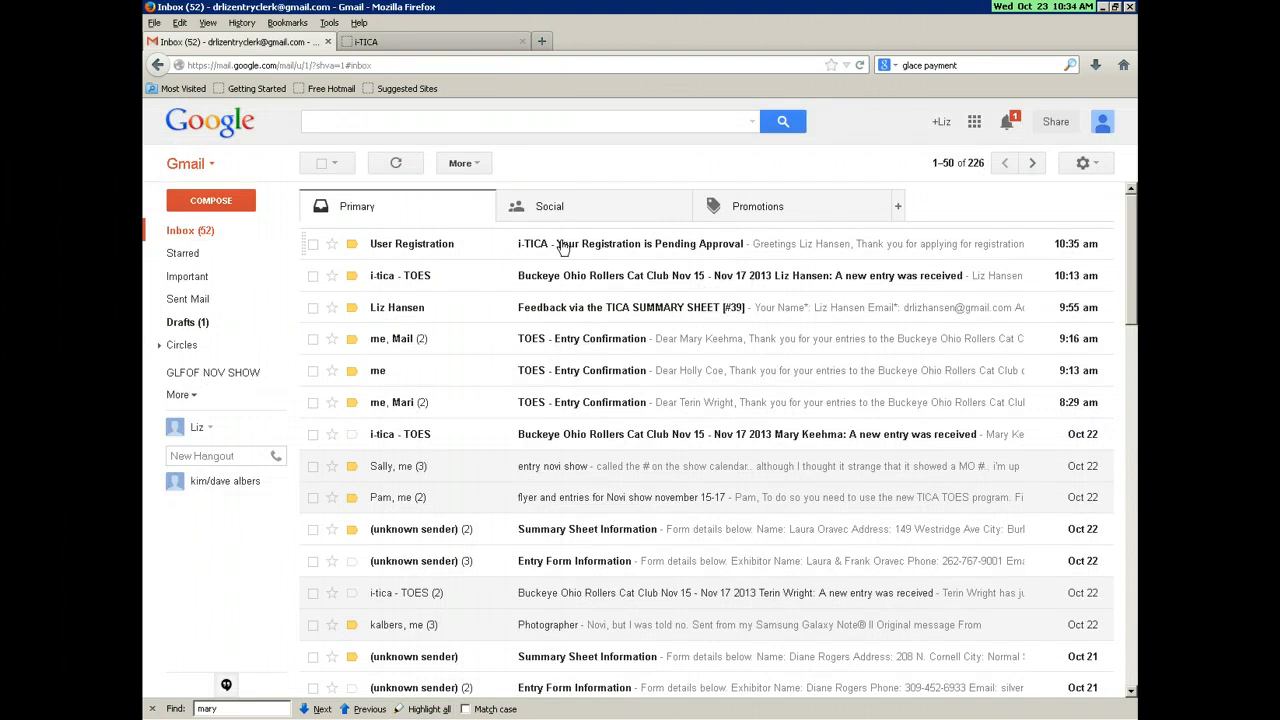
{"action": "left_click", "coordinate": [562, 245]}
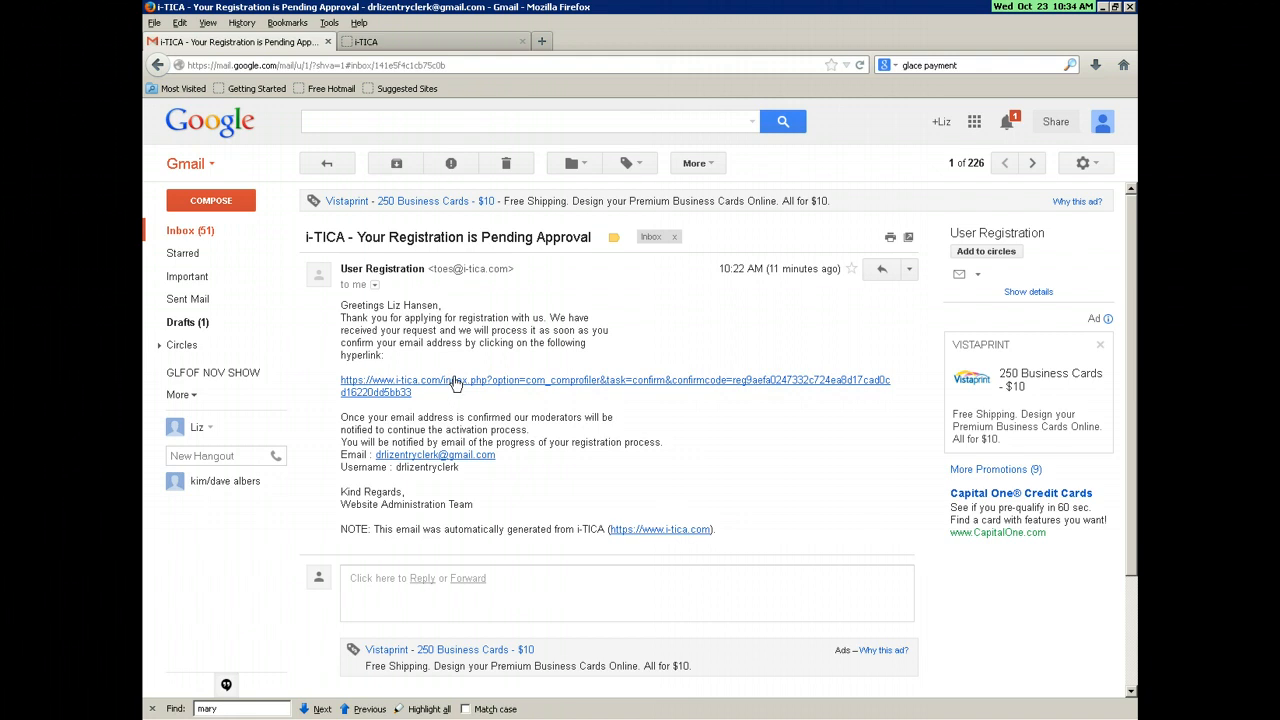
Step: Follow the email's confirmation link, then go to the i-TICA home page
{"action": "left_click", "coordinate": [453, 383]}
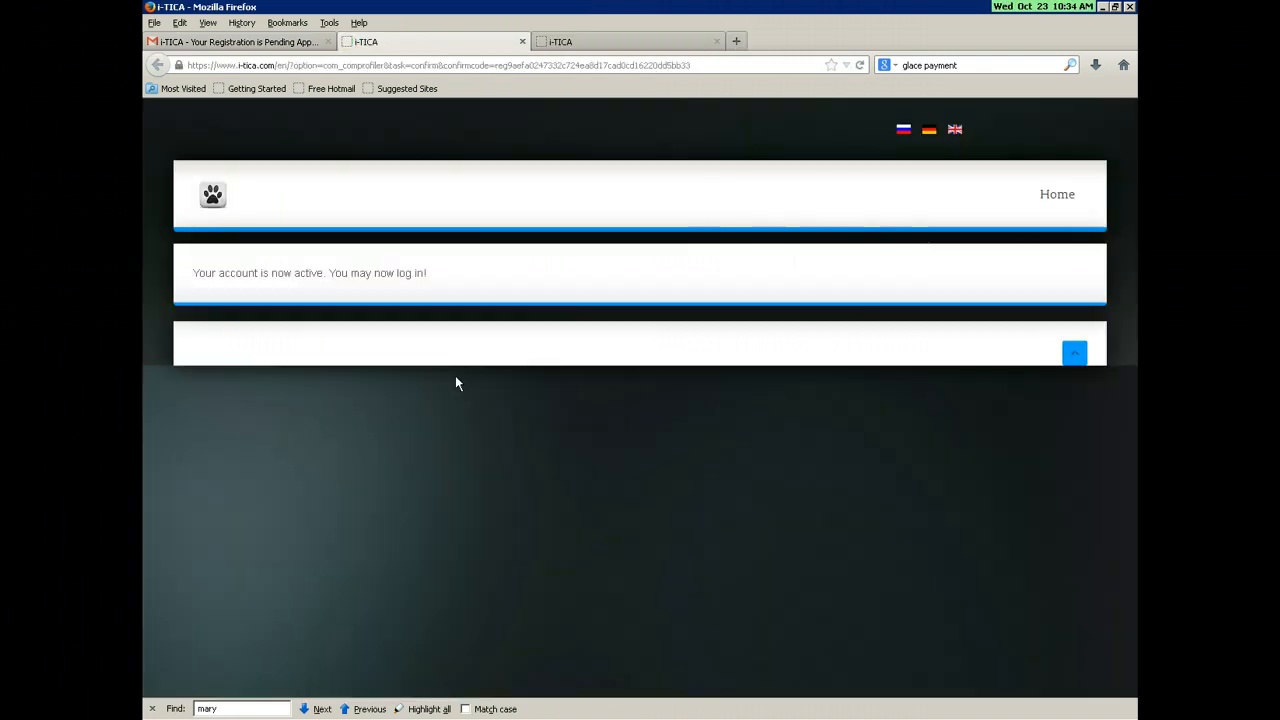
{"action": "left_click", "coordinate": [1065, 203]}
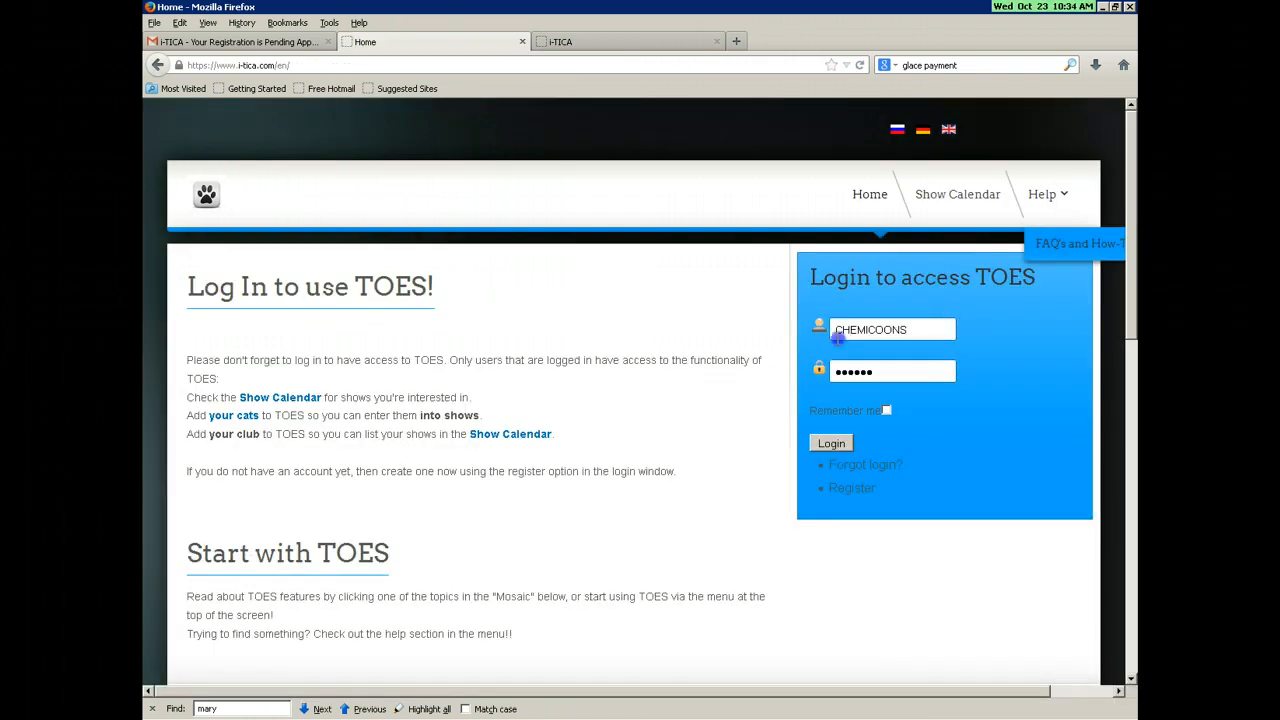
Step: Clear the prefilled username and password from the login form
{"action": "left_click_drag", "start_coordinate": [838, 338], "coordinate": [764, 360]}
{"action": "key", "text": "BackSpace"}
{"action": "left_click_drag", "start_coordinate": [900, 374], "coordinate": [770, 377]}
{"action": "key", "text": "BackSpace"}
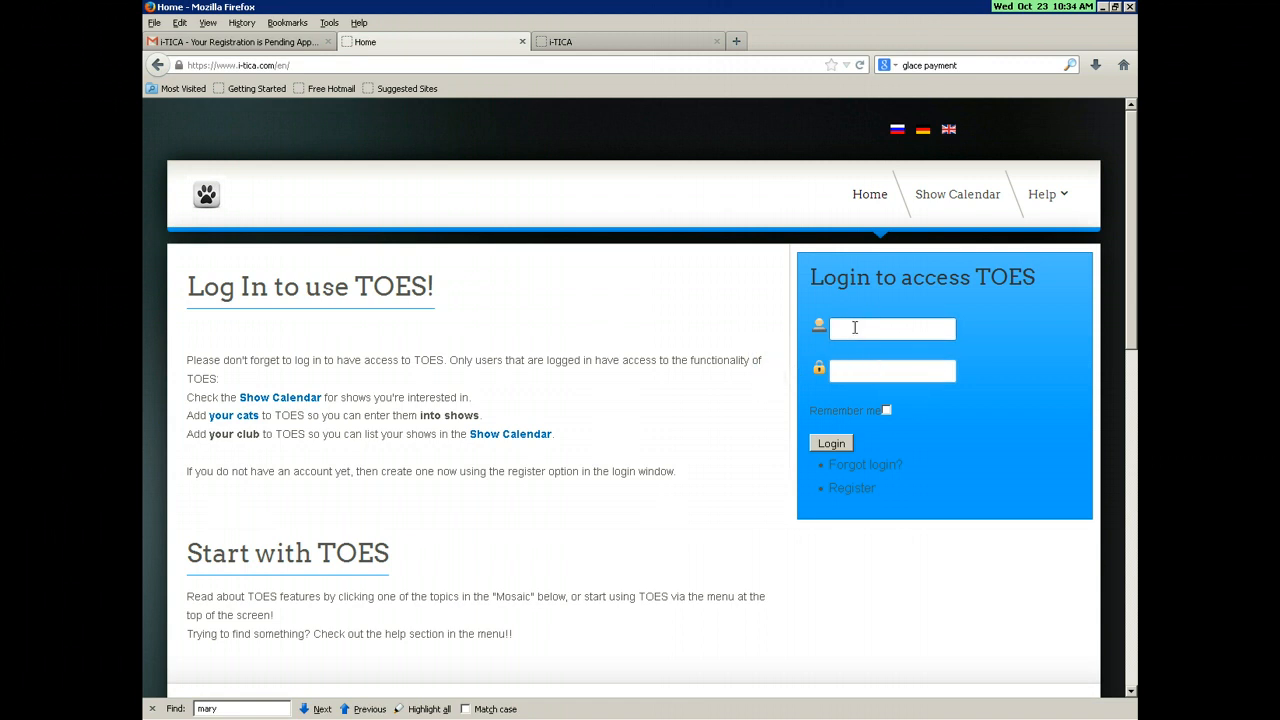
Step: Log in with the new account's username and password, declining to save the password
{"action": "left_click", "coordinate": [849, 329]}
{"action": "type", "text": "drleigh"}
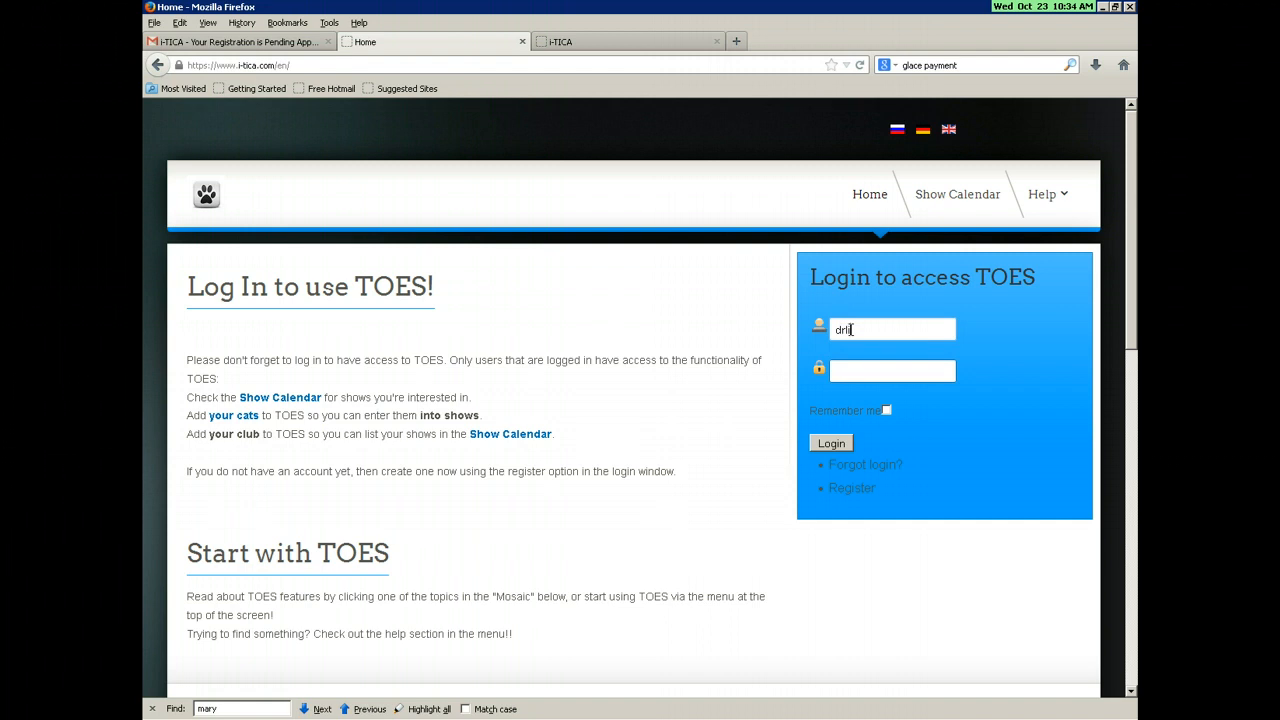
{"action": "key", "text": "BackSpace"}
{"action": "key", "text": "BackSpace"}
{"action": "key", "text": "BackSpace"}
{"action": "type", "text": "entryclerk"}
{"action": "key", "text": "Tab"}
{"action": "type", "text": "******"}
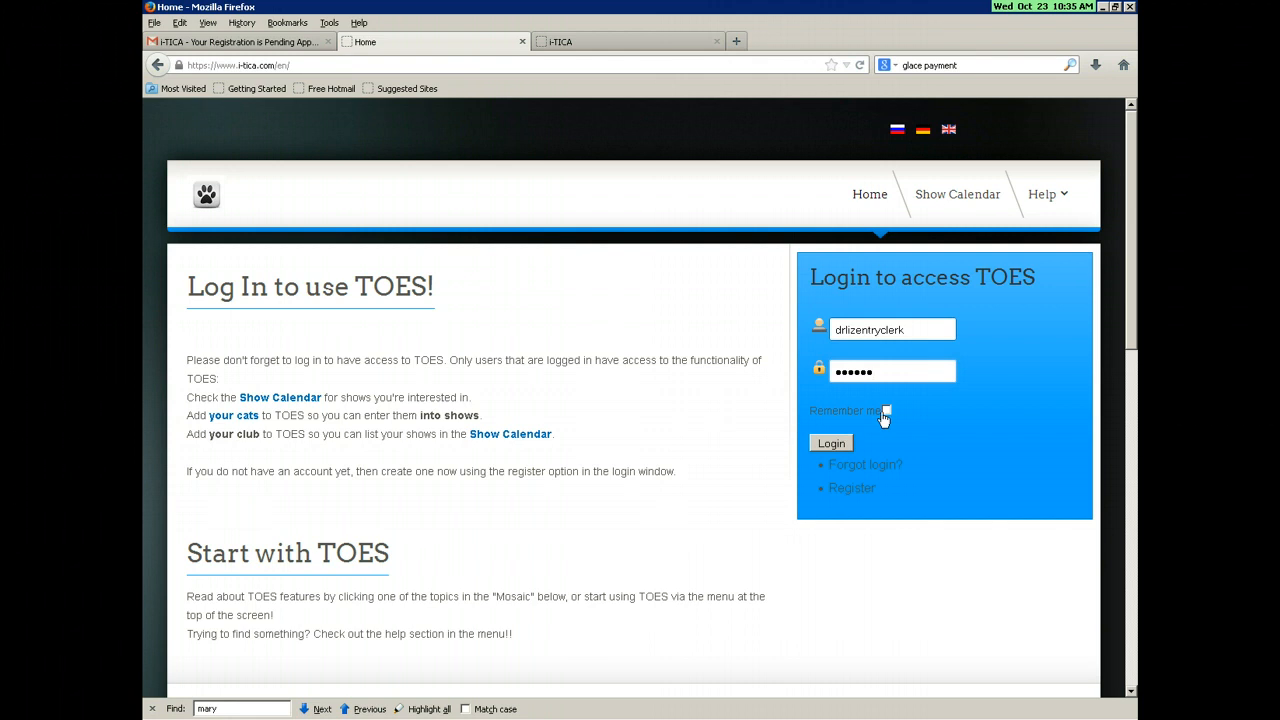
{"action": "left_click", "coordinate": [824, 444]}
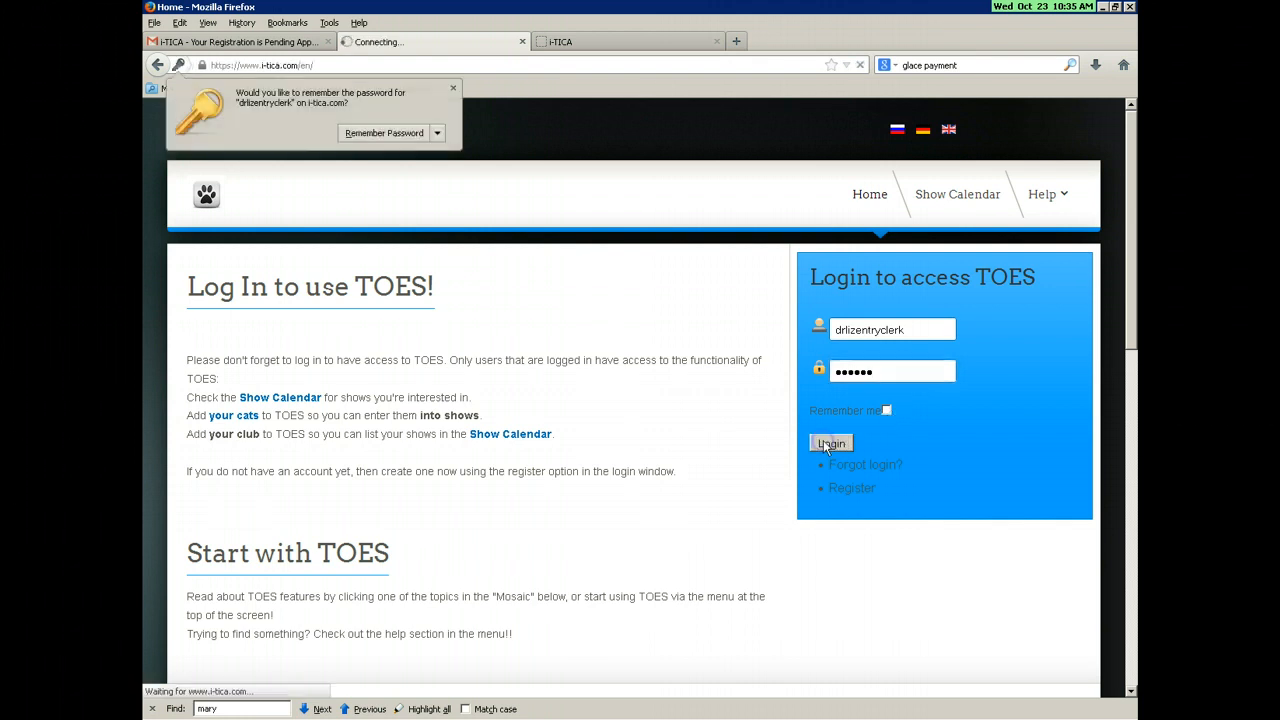
{"action": "left_click", "coordinate": [440, 130]}
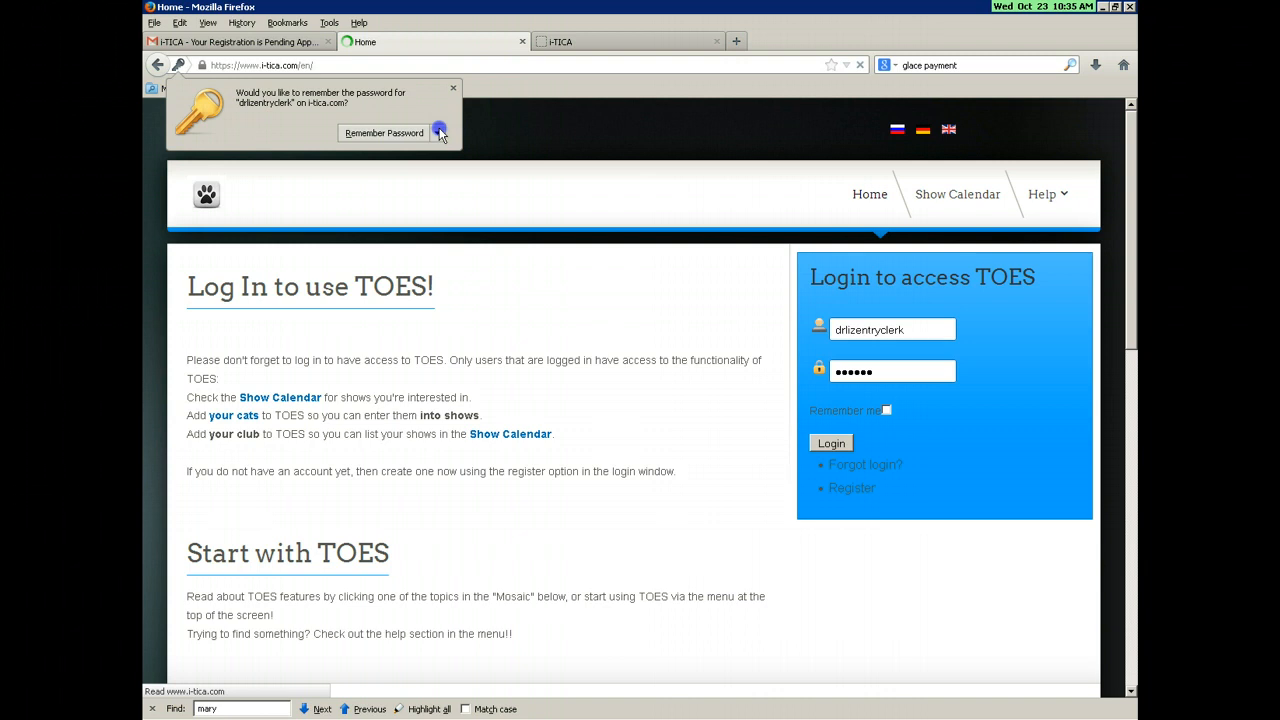
{"action": "left_click", "coordinate": [418, 149]}
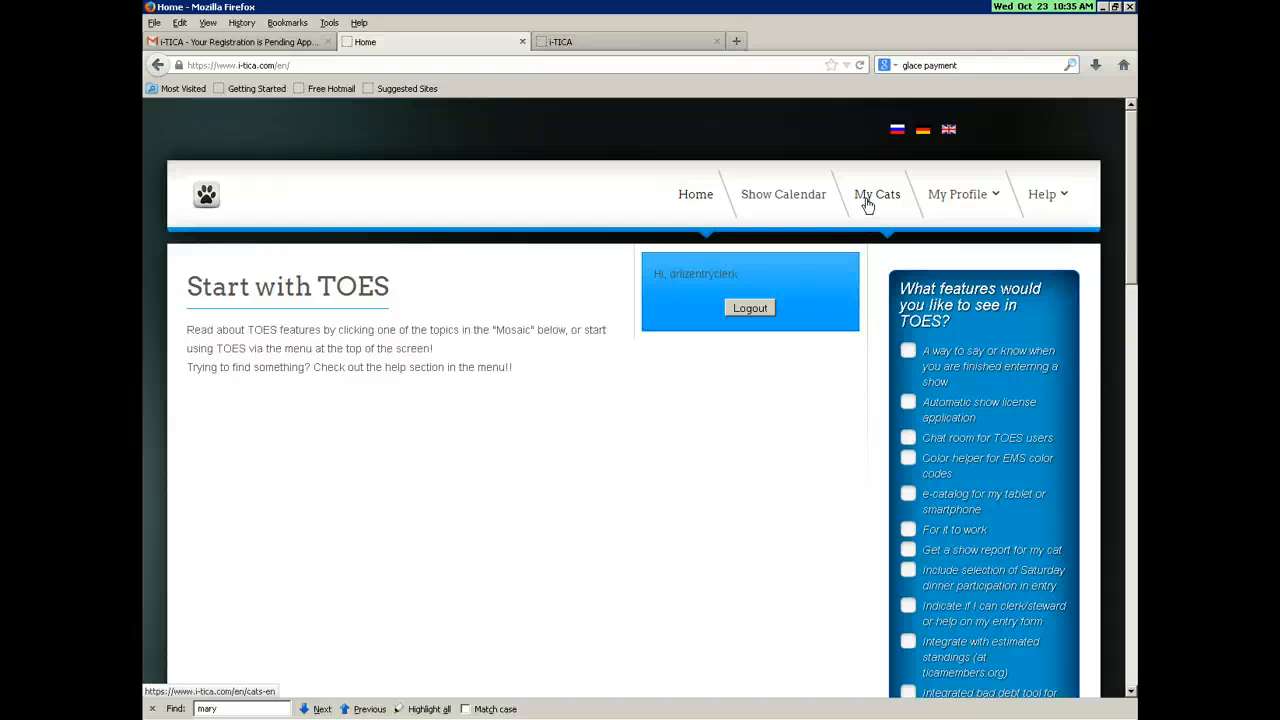
Step: Go to the My Cats page
{"action": "left_click", "coordinate": [867, 203]}
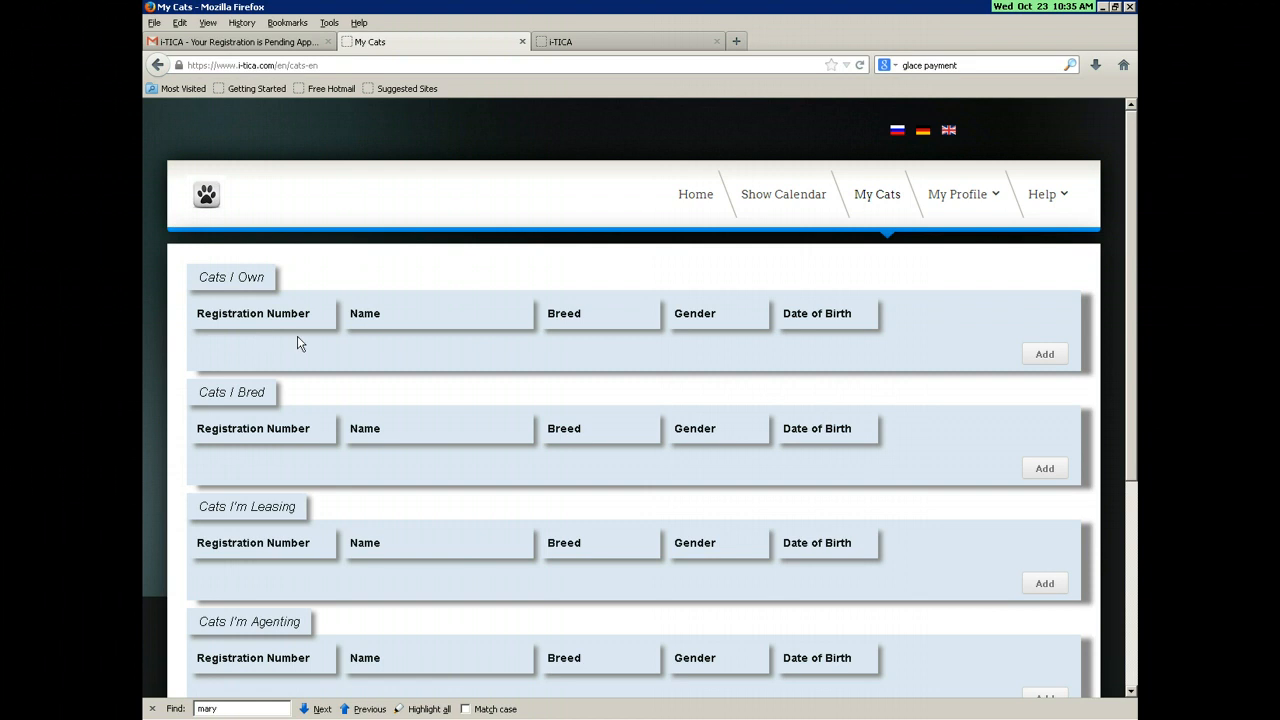
Step: Look over the cat tables and start adding a cat under Cats I Own
{"action": "scroll", "coordinate": [360, 544], "scroll_direction": "down", "scroll_amount": 3}
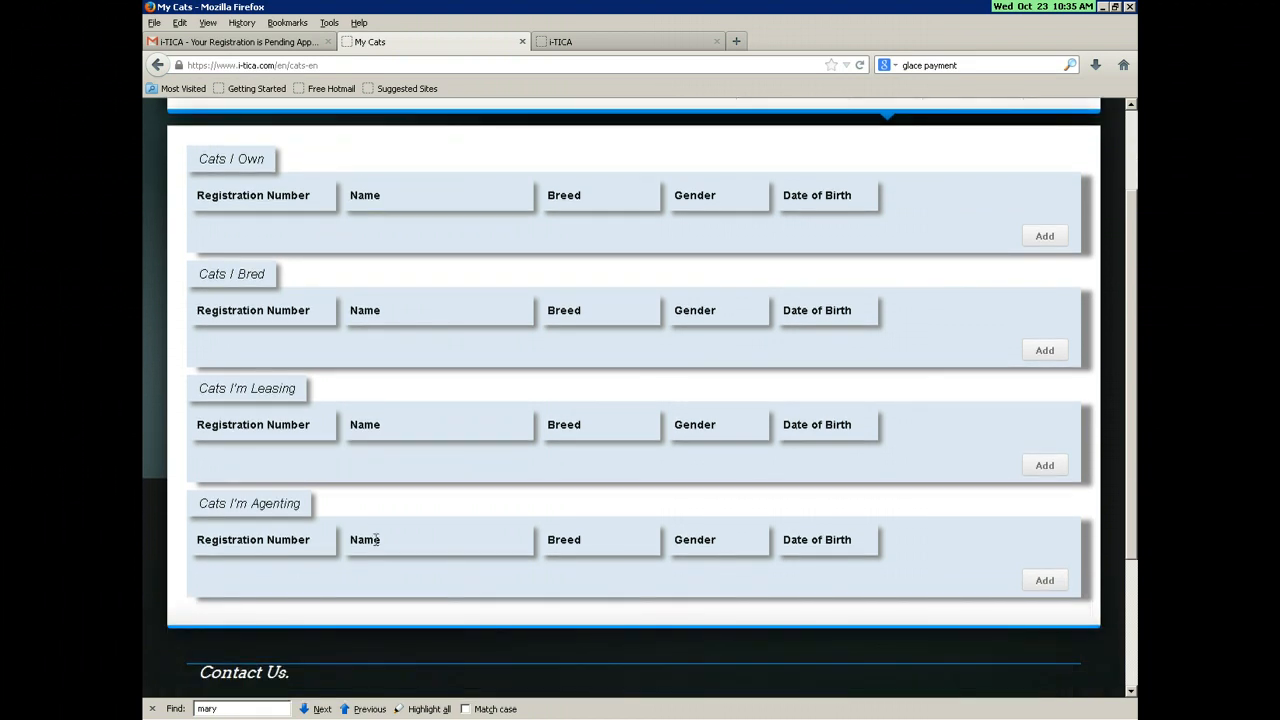
{"action": "scroll", "coordinate": [457, 363], "scroll_direction": "up", "scroll_amount": 2}
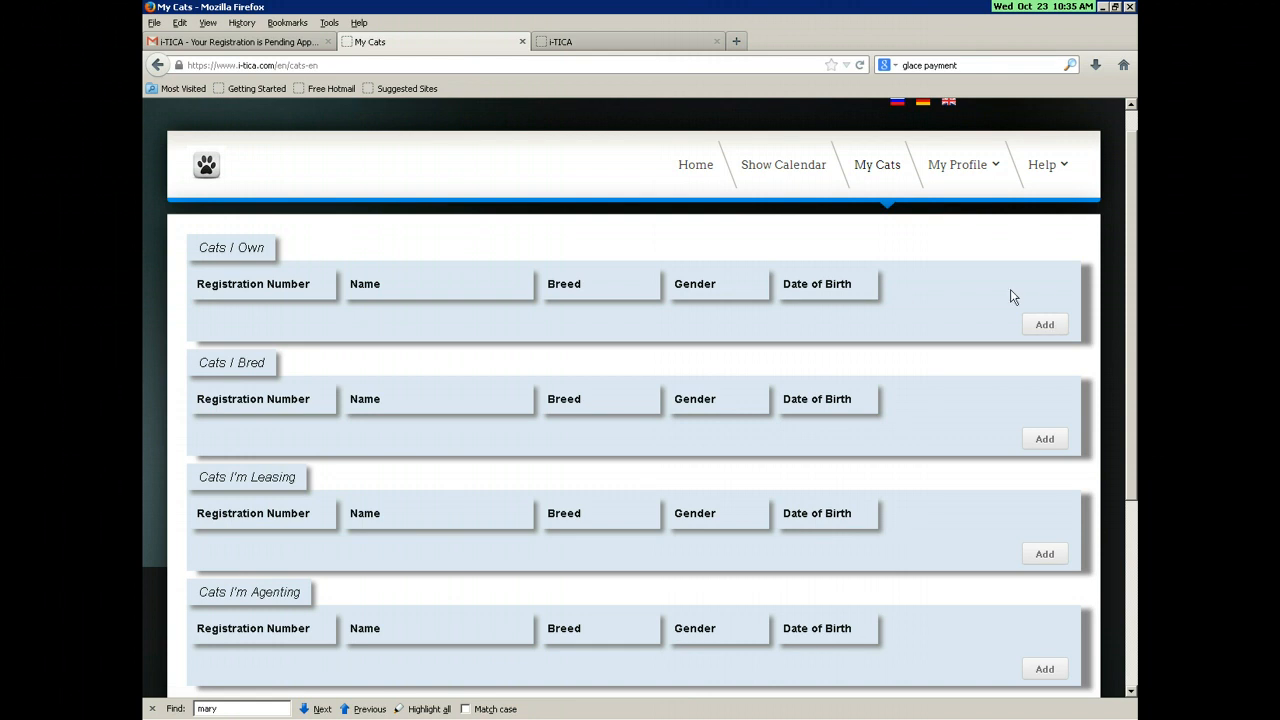
{"action": "left_click", "coordinate": [1049, 327]}
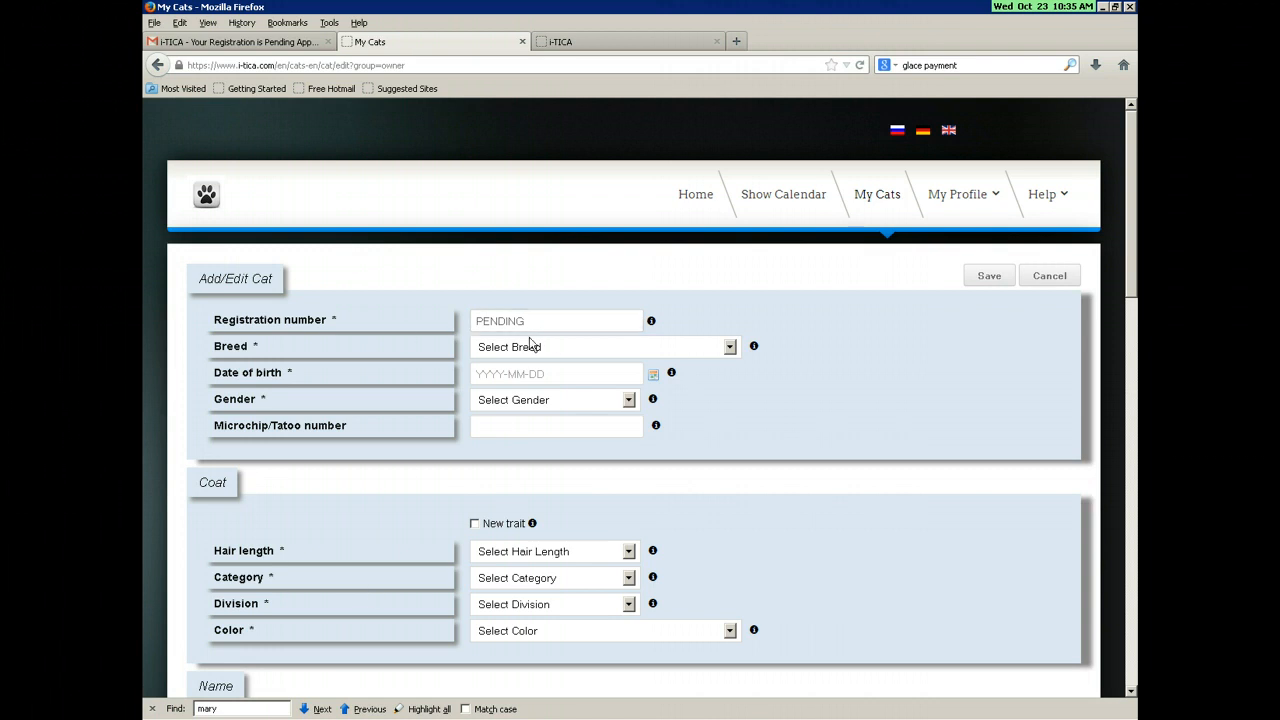
Step: Choose Household Pet (HHP) as the breed and 1 July 2012 as the birth date
{"action": "left_click", "coordinate": [529, 352]}
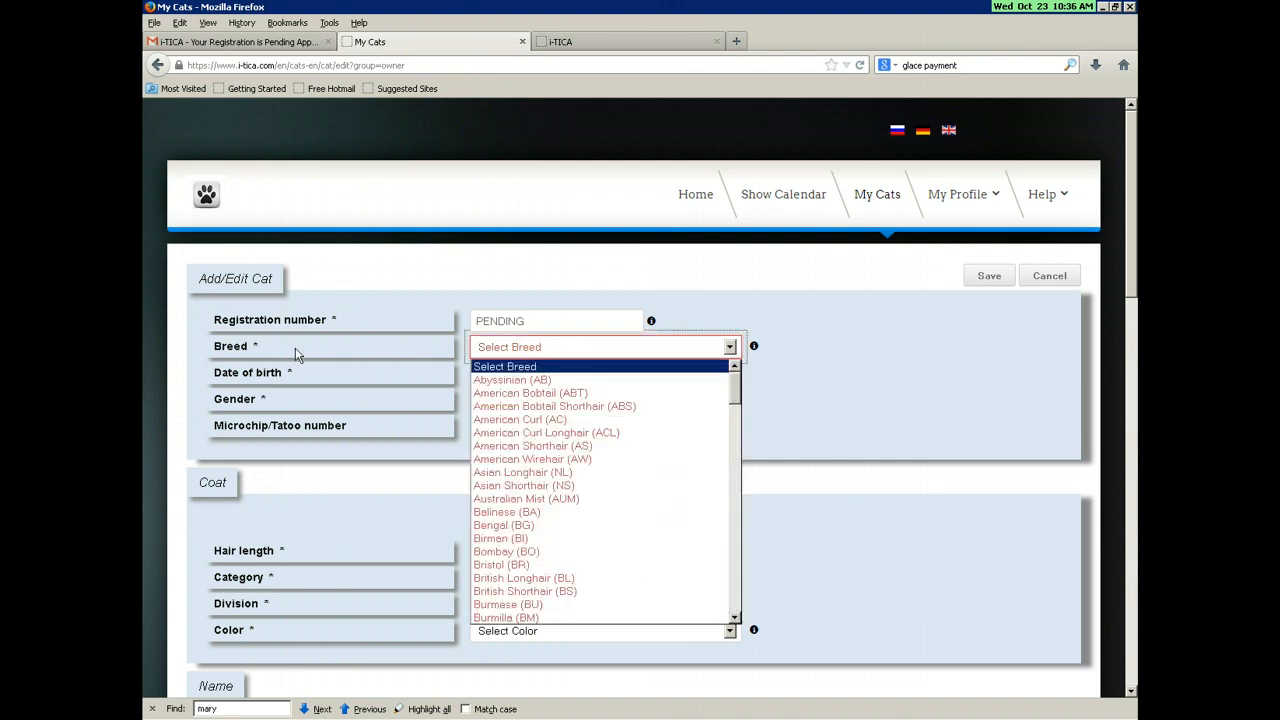
{"action": "left_click_drag", "start_coordinate": [734, 382], "coordinate": [719, 508]}
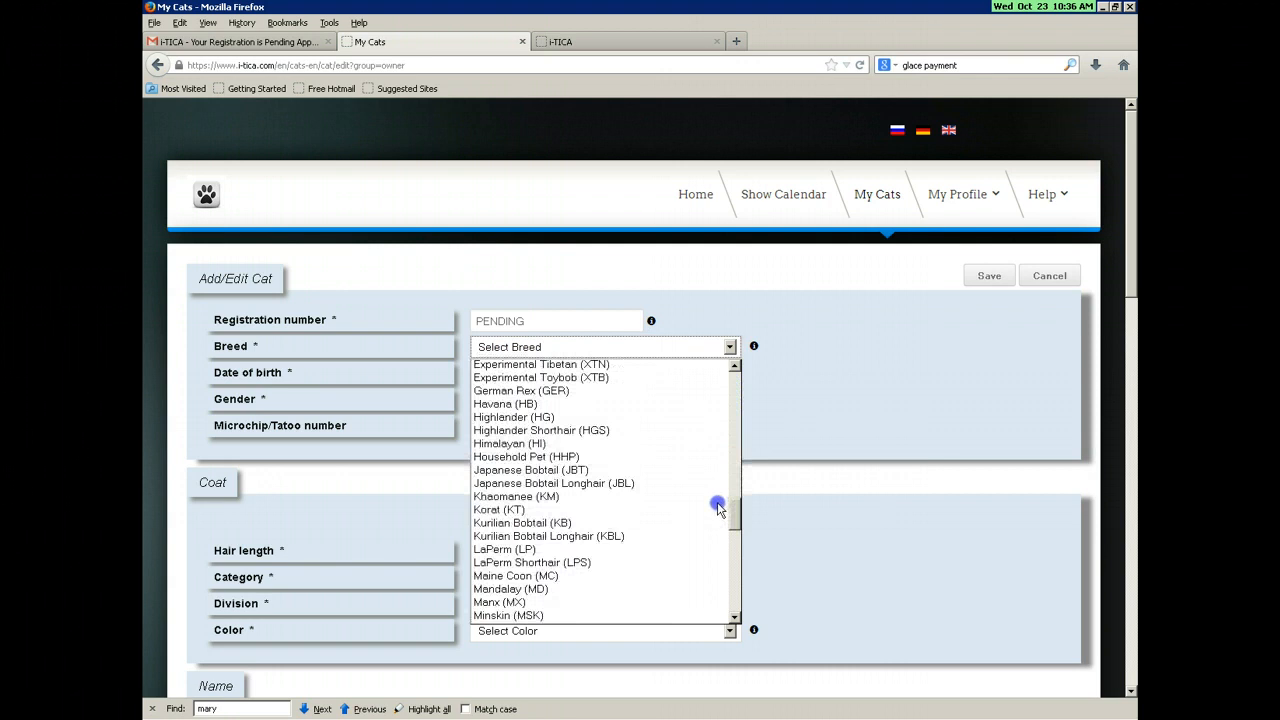
{"action": "left_click", "coordinate": [606, 456]}
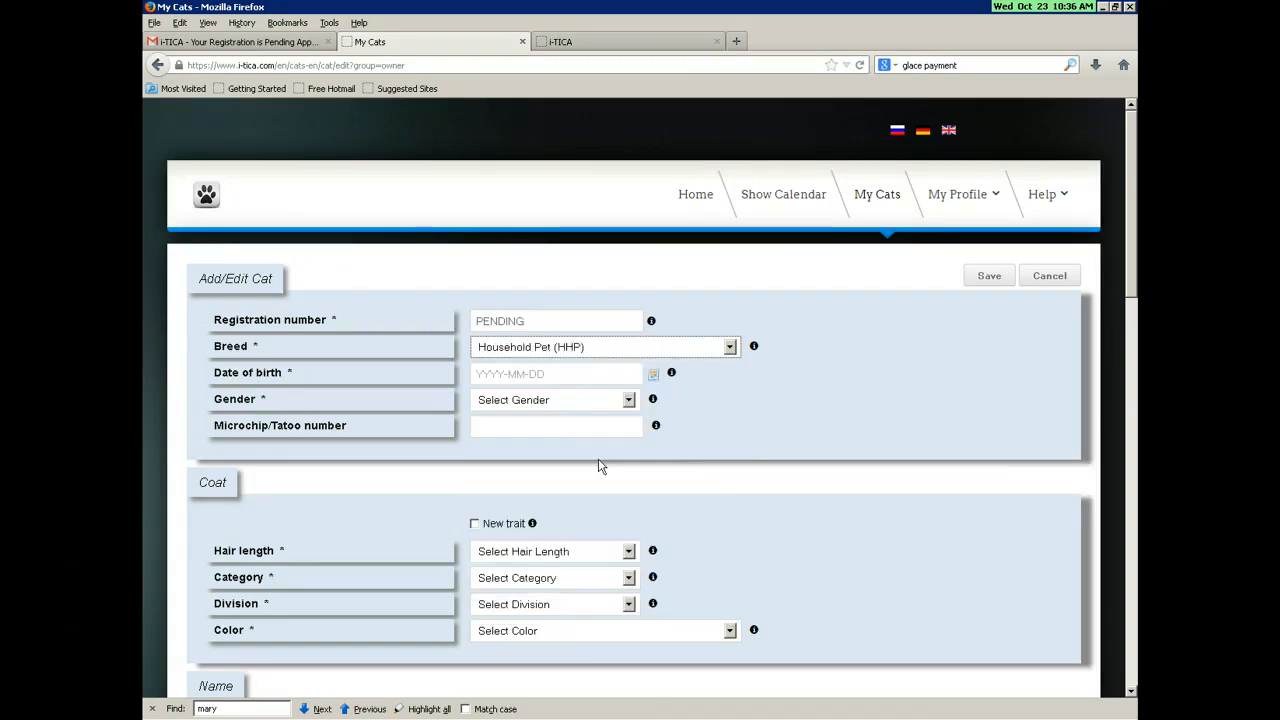
{"action": "left_click", "coordinate": [652, 377]}
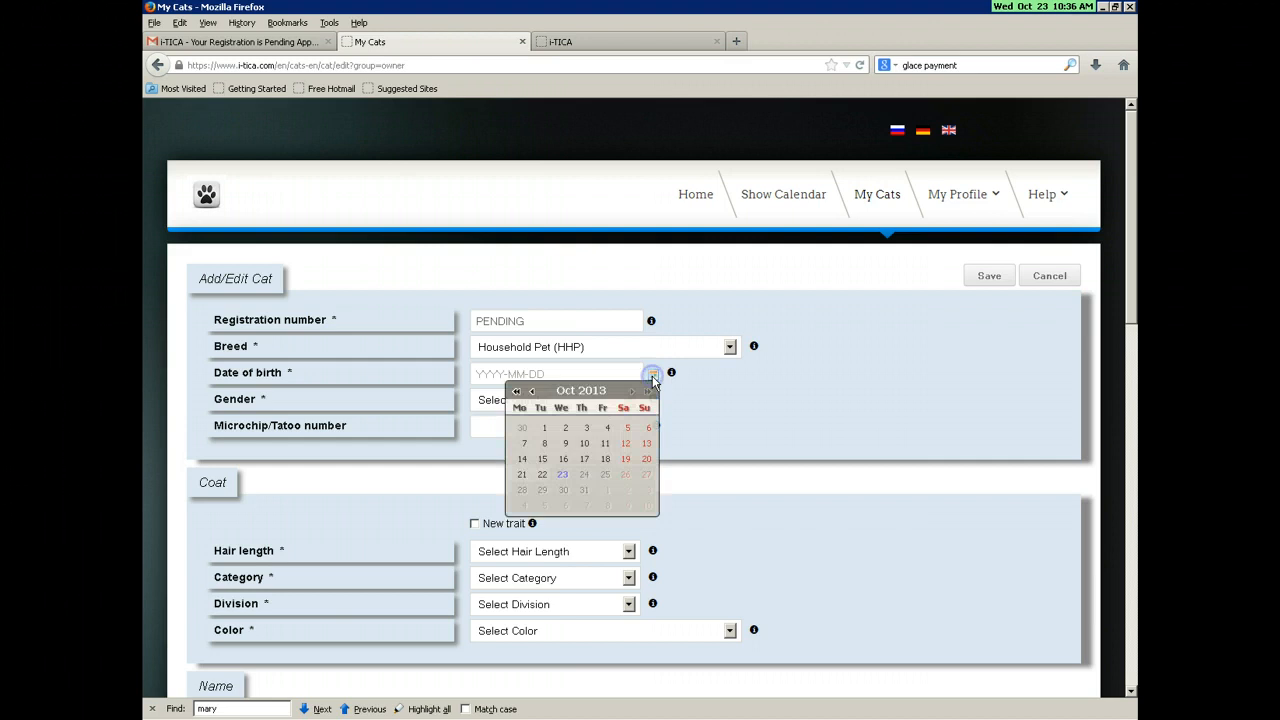
{"action": "left_click", "coordinate": [531, 393]}
{"action": "left_click", "coordinate": [531, 393]}
{"action": "left_click", "coordinate": [531, 393]}
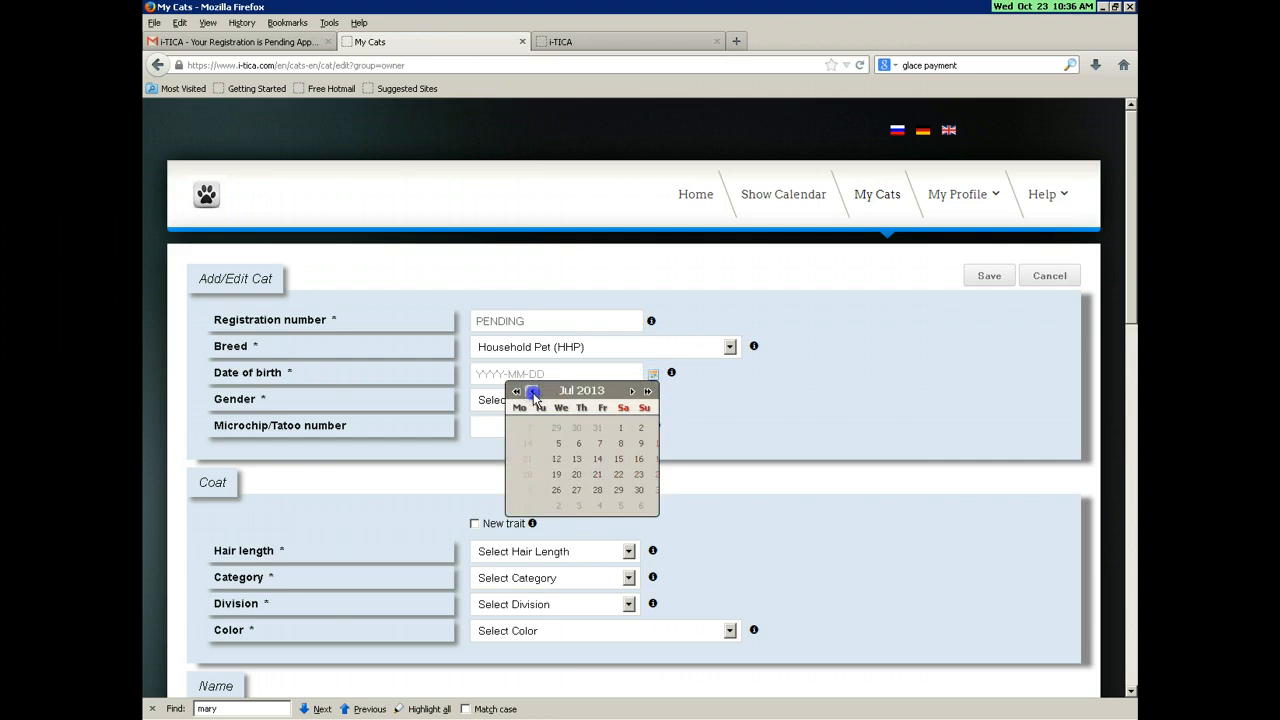
{"action": "left_click", "coordinate": [516, 394]}
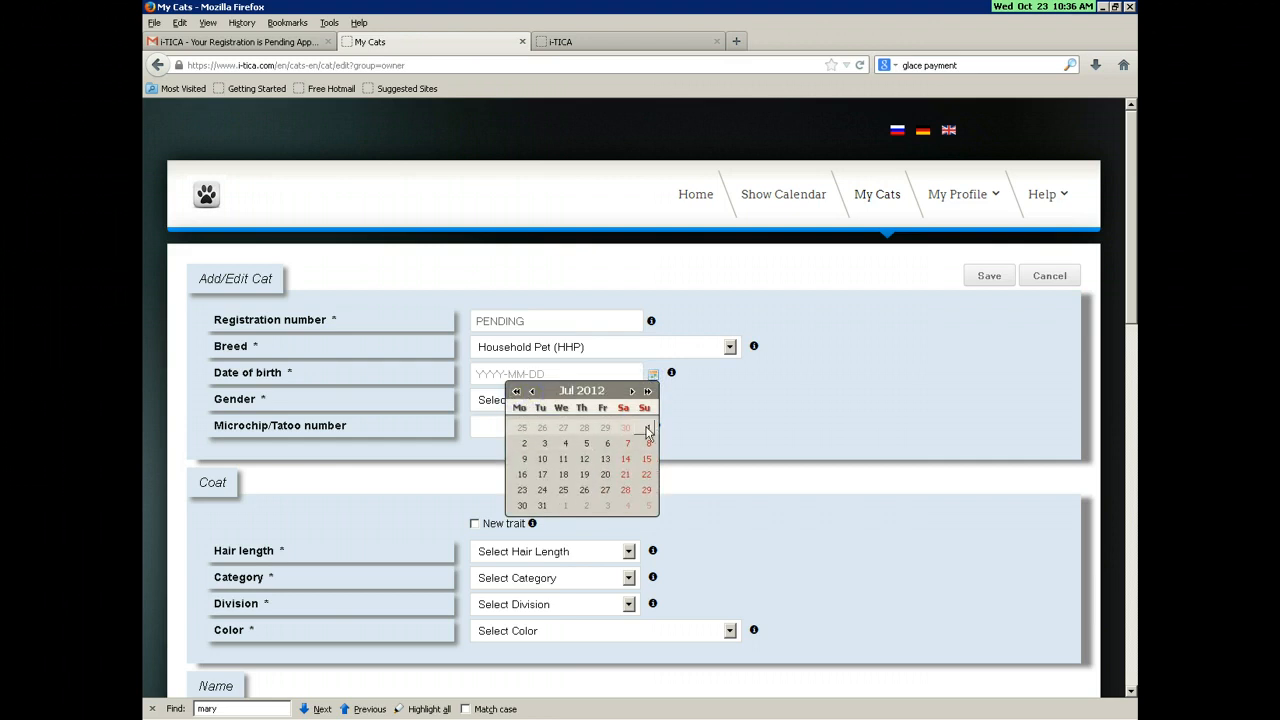
{"action": "left_click", "coordinate": [648, 427]}
Step: Set the cat's gender to Female Spay (S)
{"action": "left_click", "coordinate": [627, 400]}
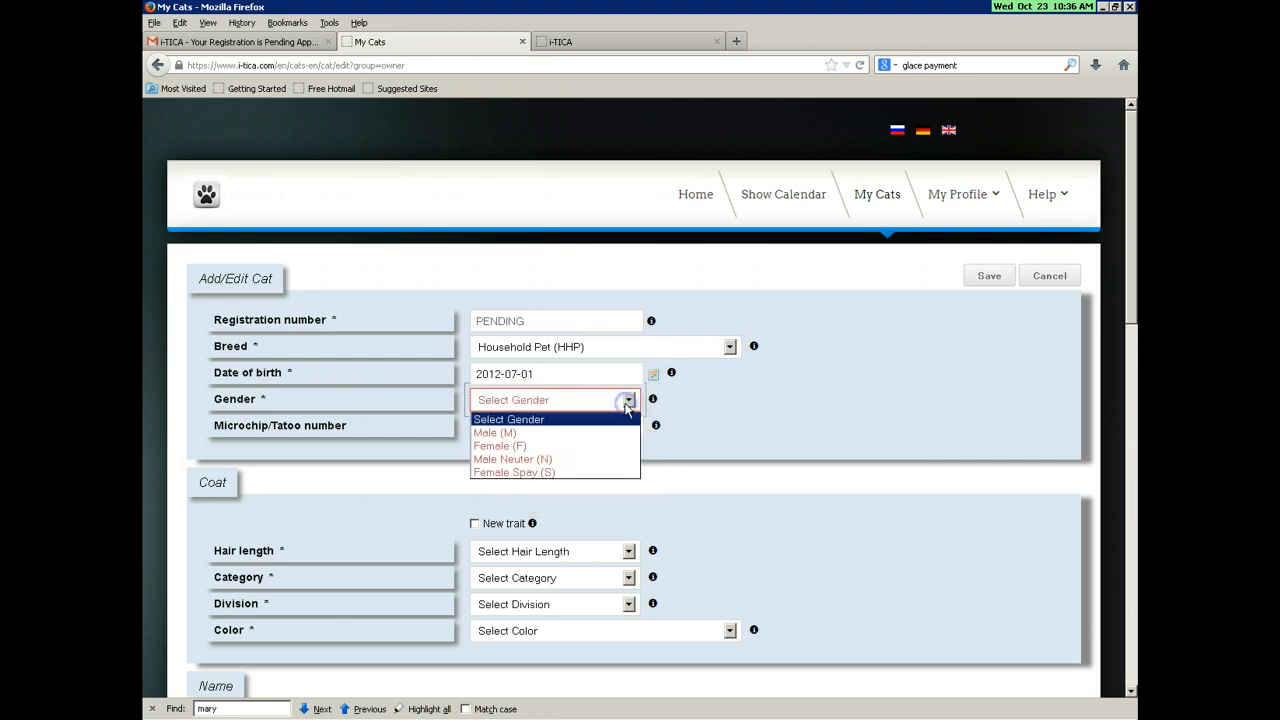
{"action": "left_click", "coordinate": [575, 473]}
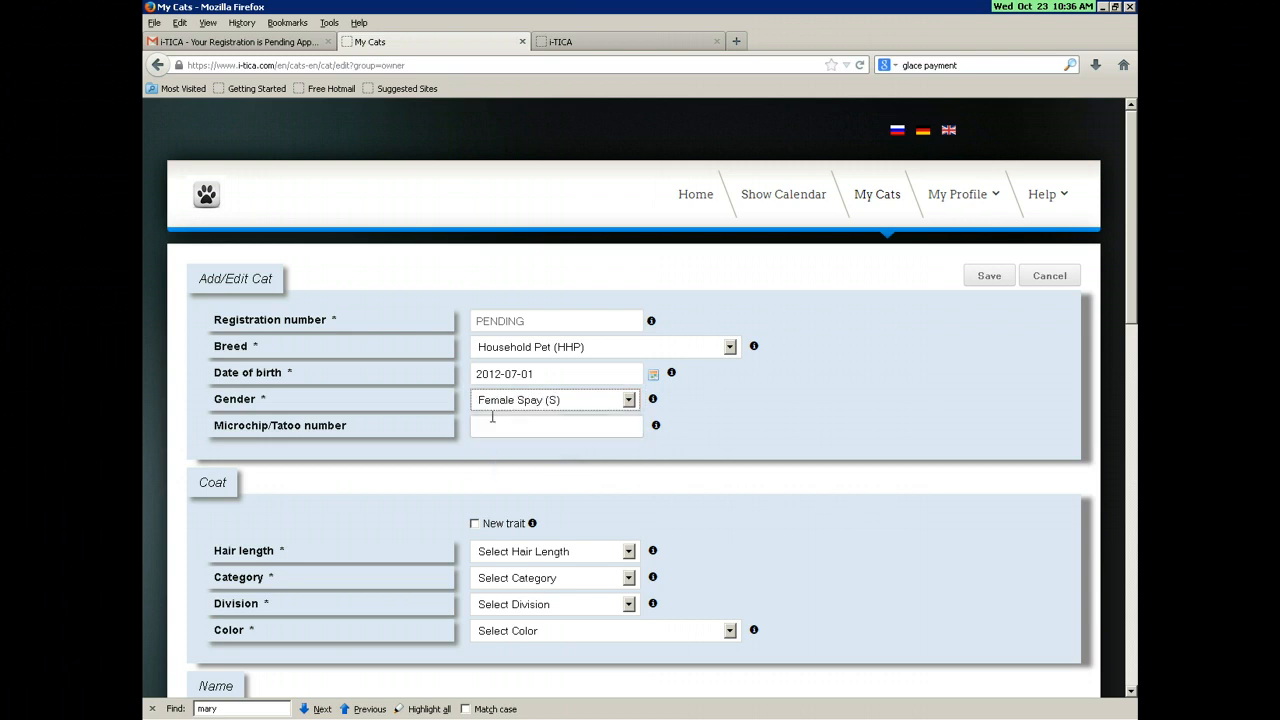
{"action": "scroll", "coordinate": [760, 450], "scroll_direction": "down", "scroll_amount": 2}
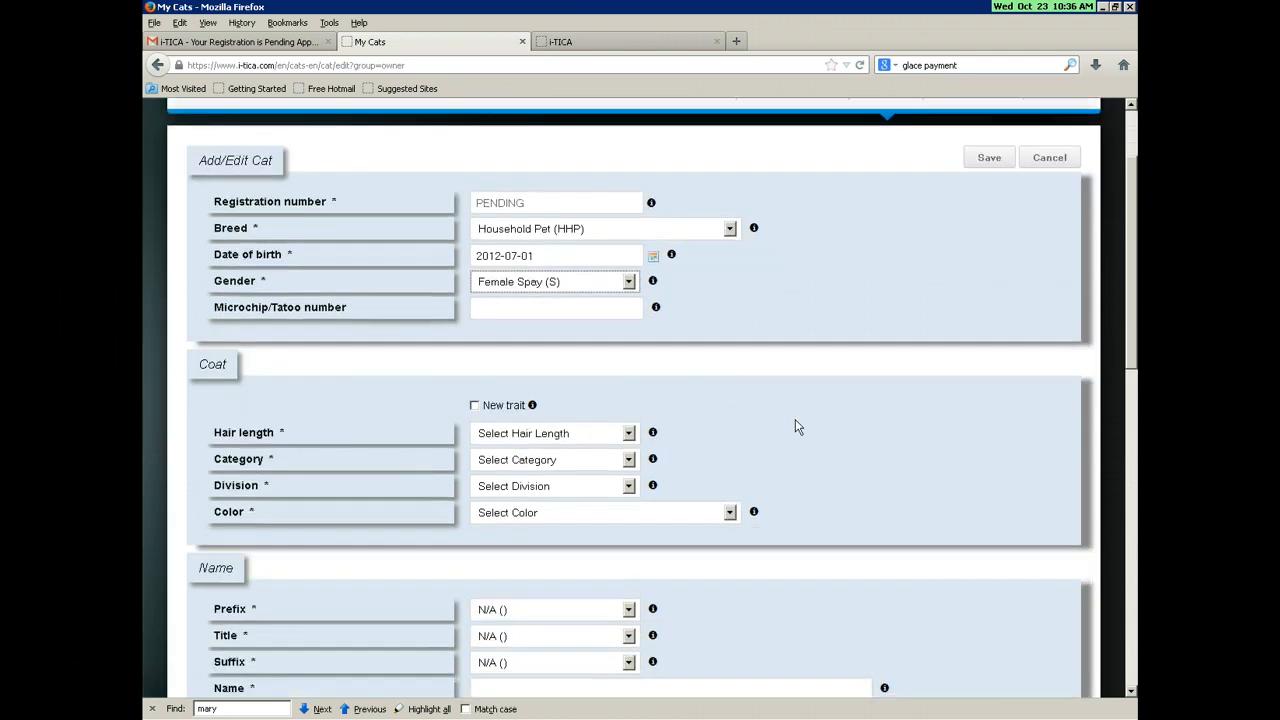
Step: Pick hair length Longhair (LH), category Traditional, division Tabby and colour Brown Classic Tabby
{"action": "scroll", "coordinate": [790, 425], "scroll_direction": "down", "scroll_amount": 2}
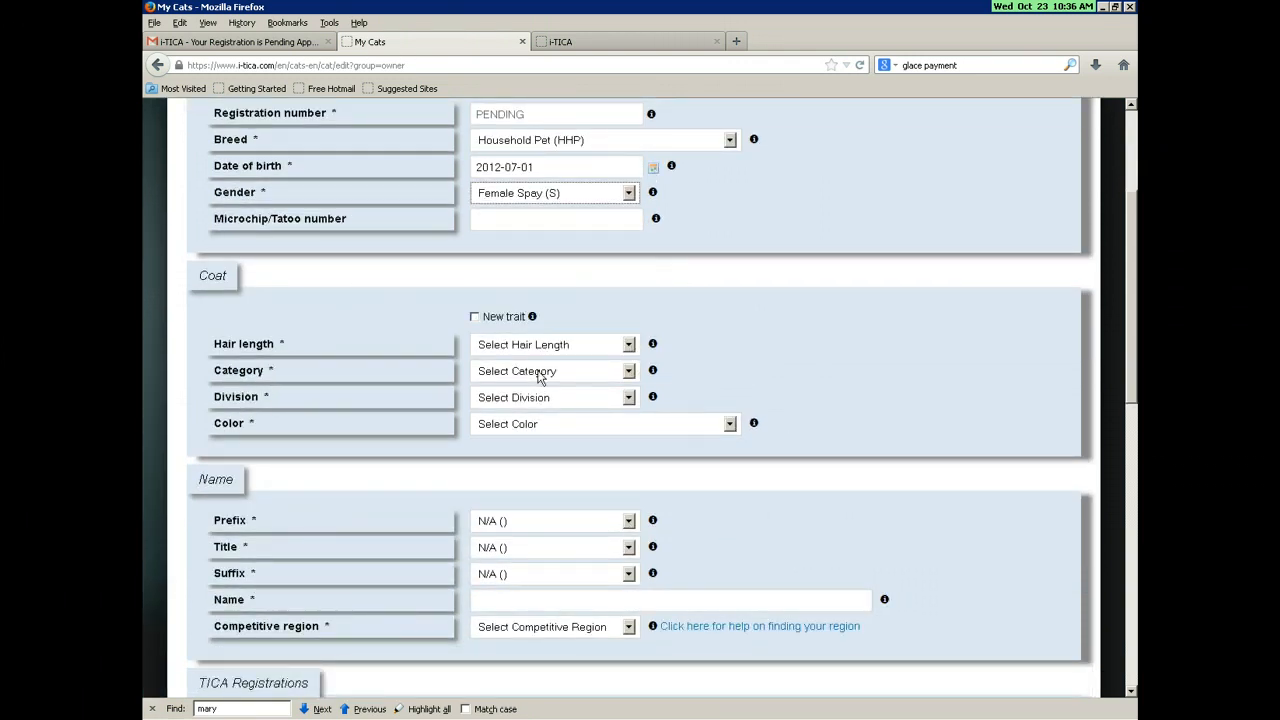
{"action": "left_click", "coordinate": [530, 343]}
{"action": "left_click", "coordinate": [527, 380]}
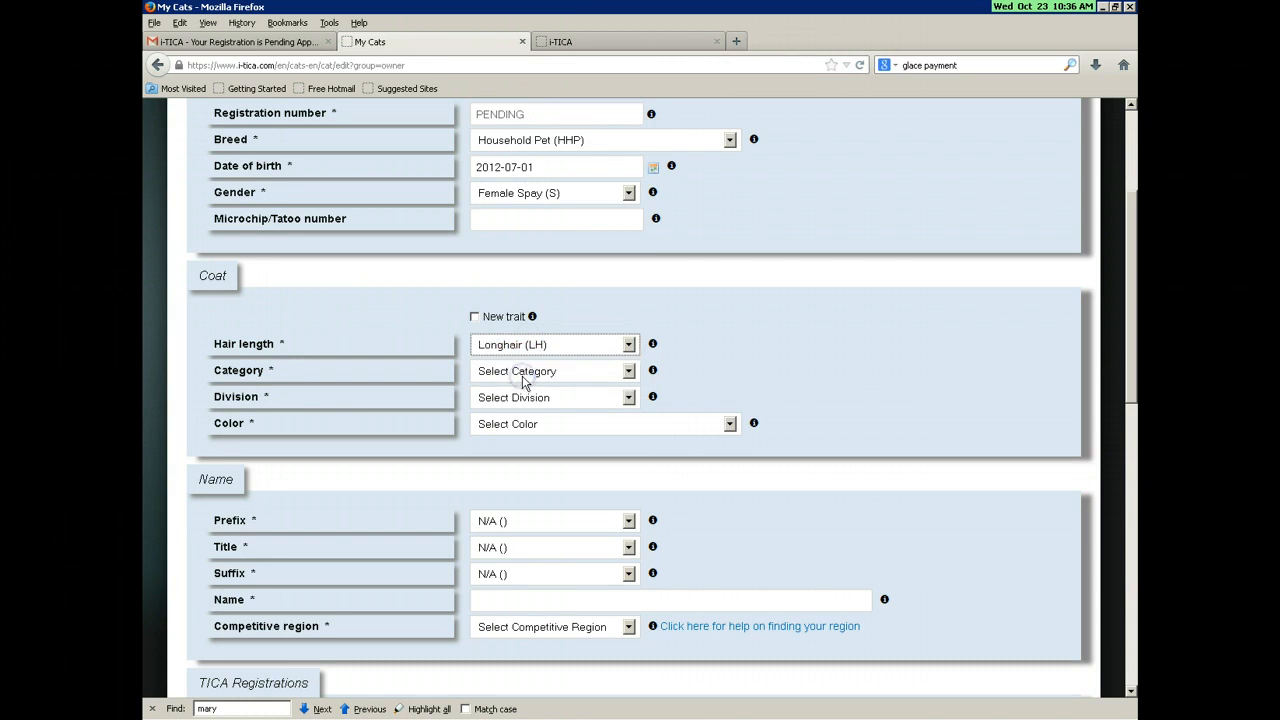
{"action": "left_click", "coordinate": [530, 372]}
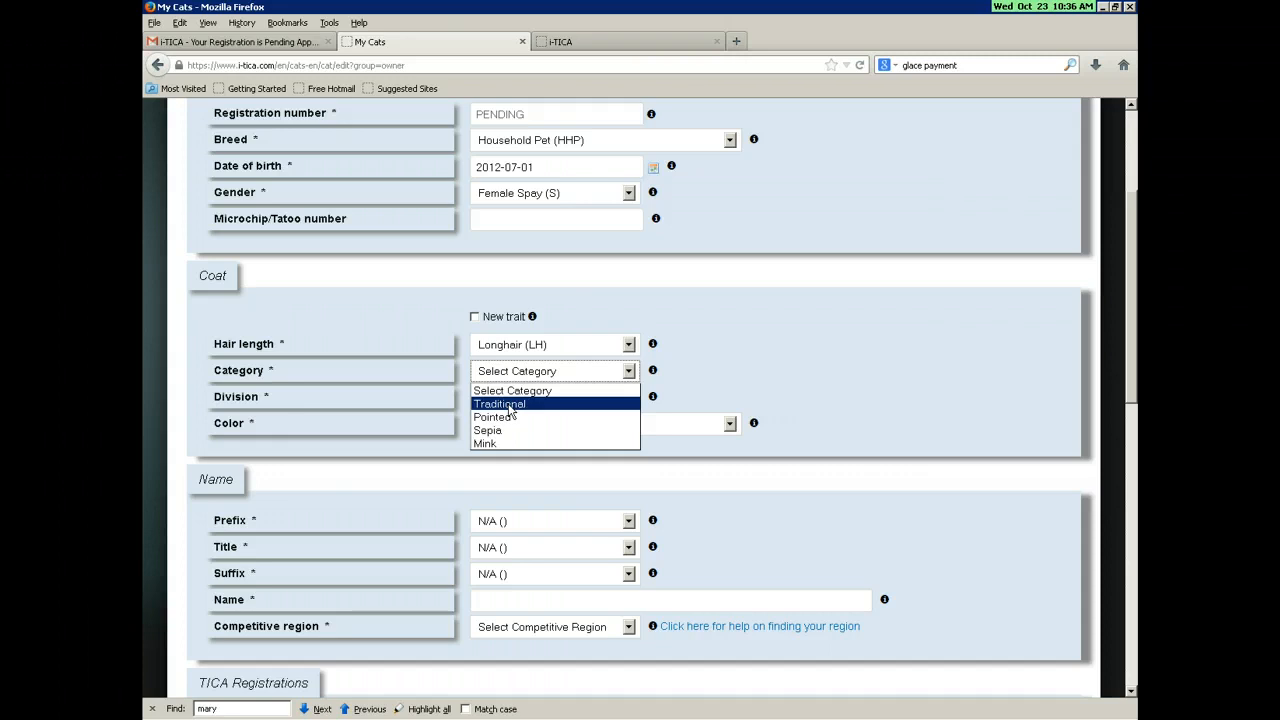
{"action": "left_click", "coordinate": [512, 404]}
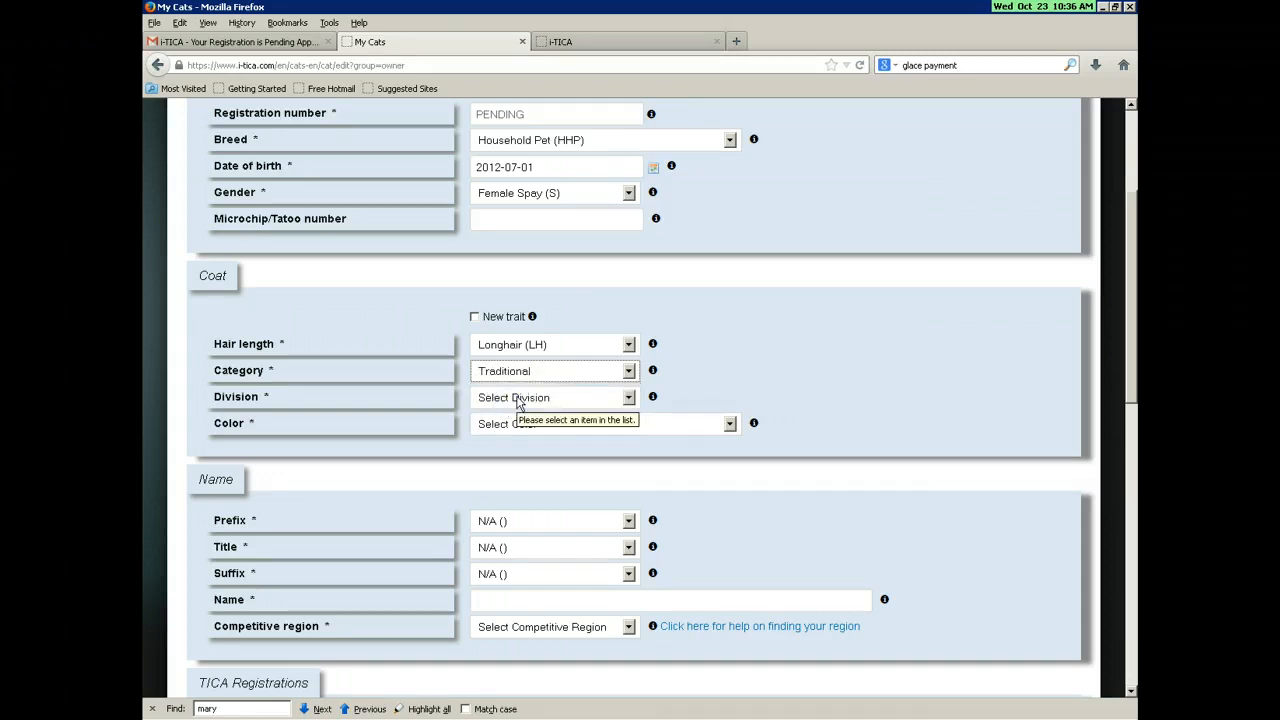
{"action": "left_click", "coordinate": [518, 400]}
{"action": "left_click", "coordinate": [504, 459]}
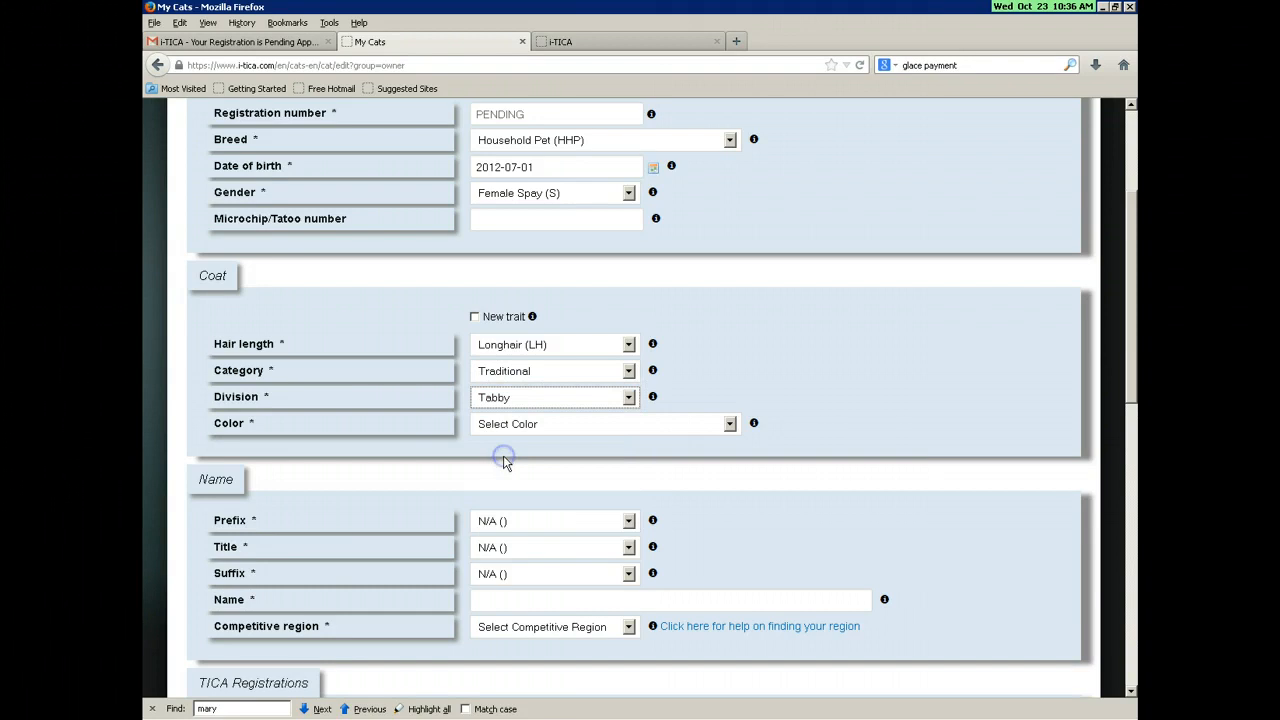
{"action": "left_click", "coordinate": [506, 425]}
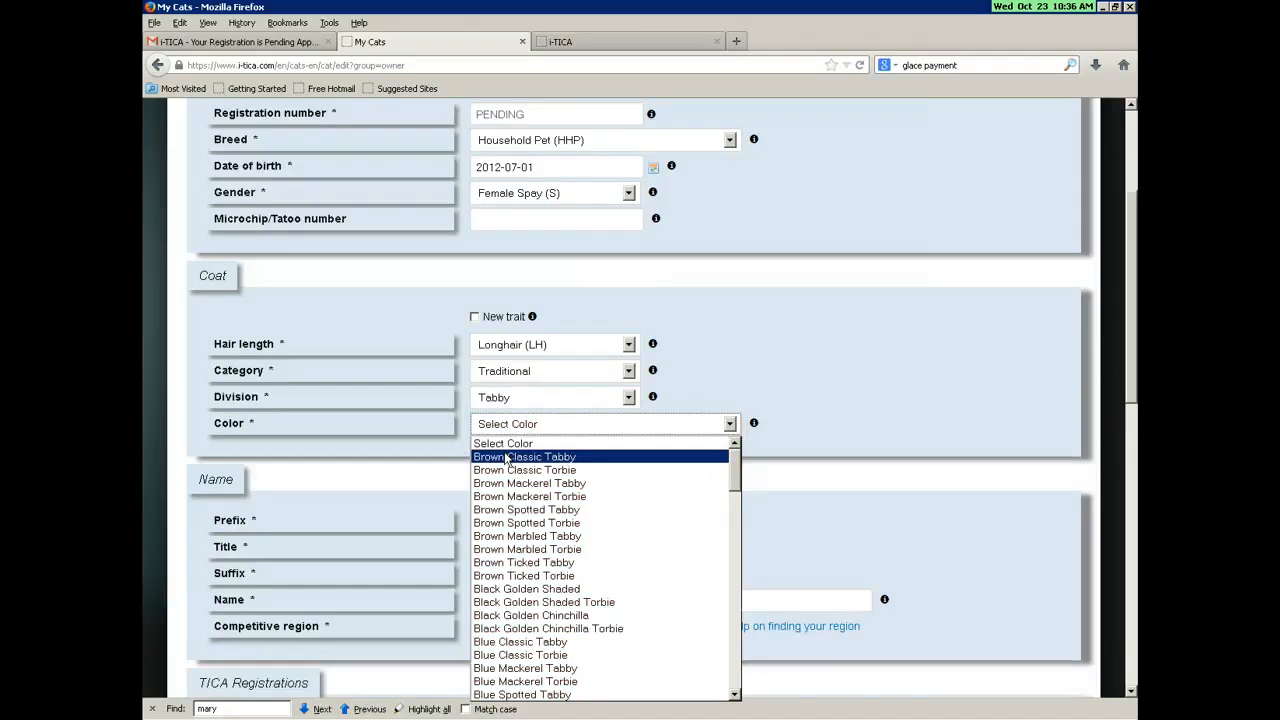
{"action": "left_click", "coordinate": [507, 460]}
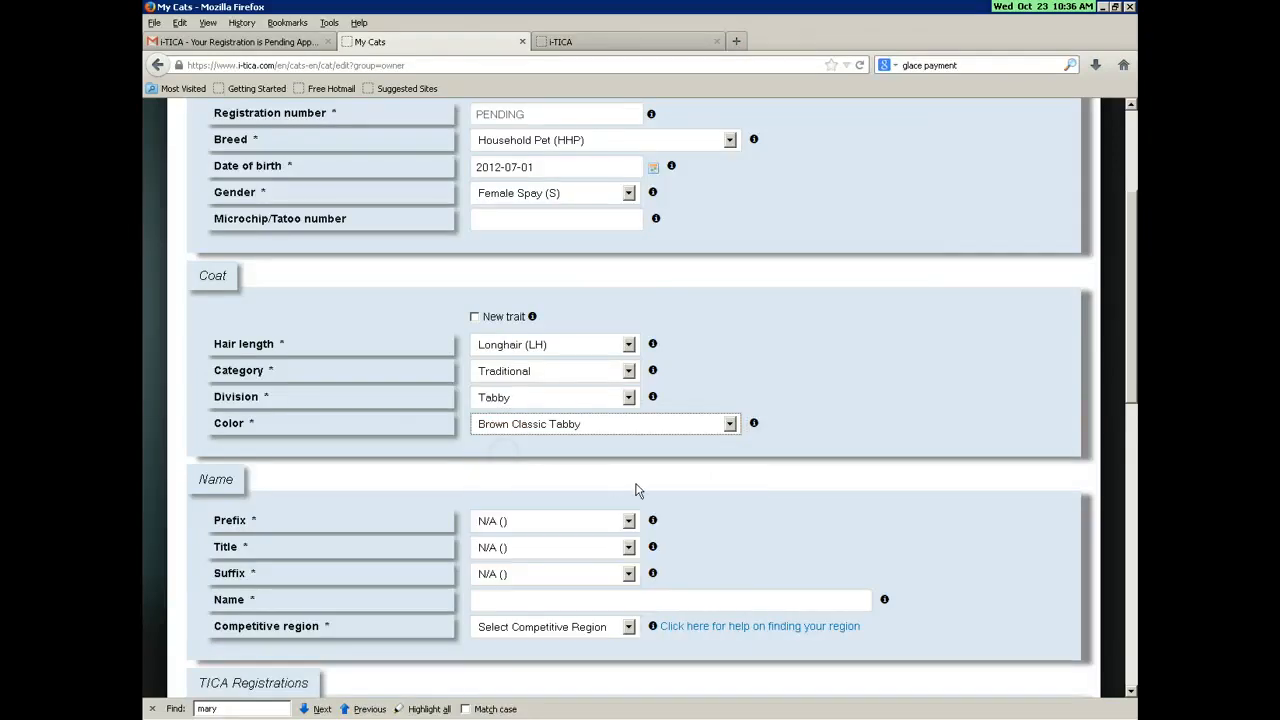
{"action": "scroll", "coordinate": [718, 515], "scroll_direction": "down", "scroll_amount": 1}
{"action": "scroll", "coordinate": [718, 515], "scroll_direction": "down", "scroll_amount": 1}
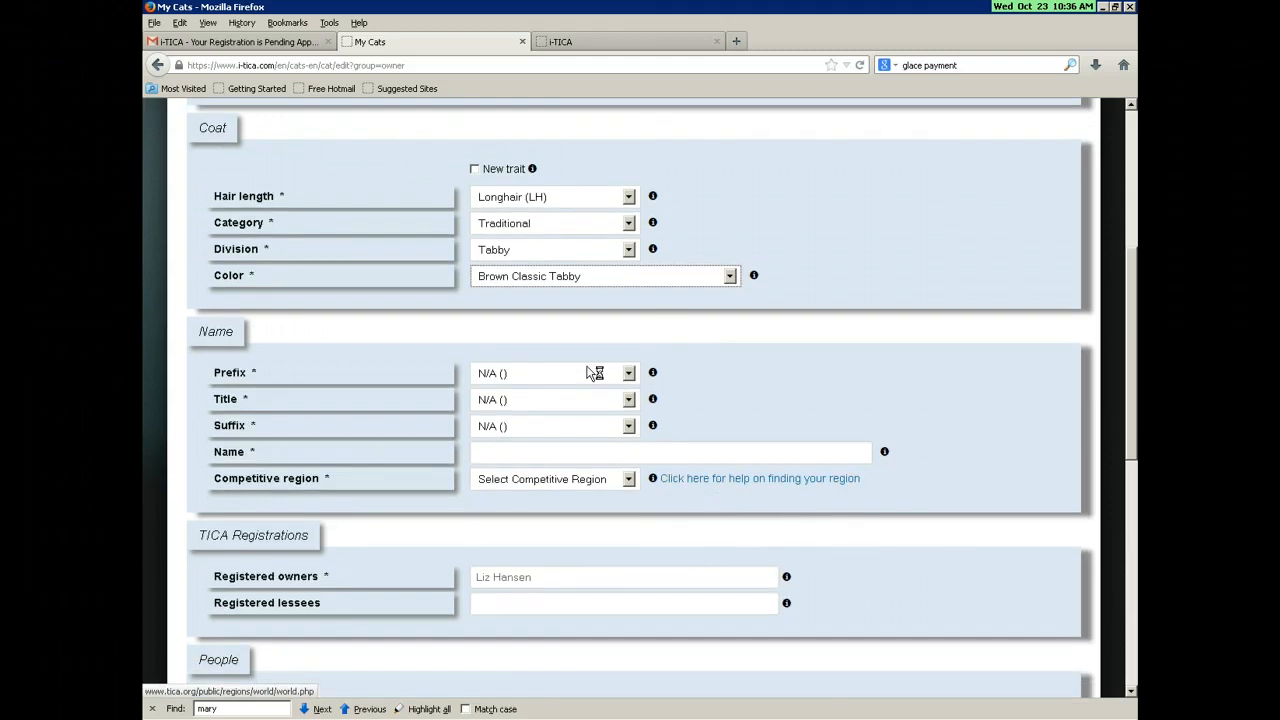
Step: Give the cat prefix Regional Winner (RW), title Double Grand Master (DGM), and suffix N/A
{"action": "left_click", "coordinate": [590, 372]}
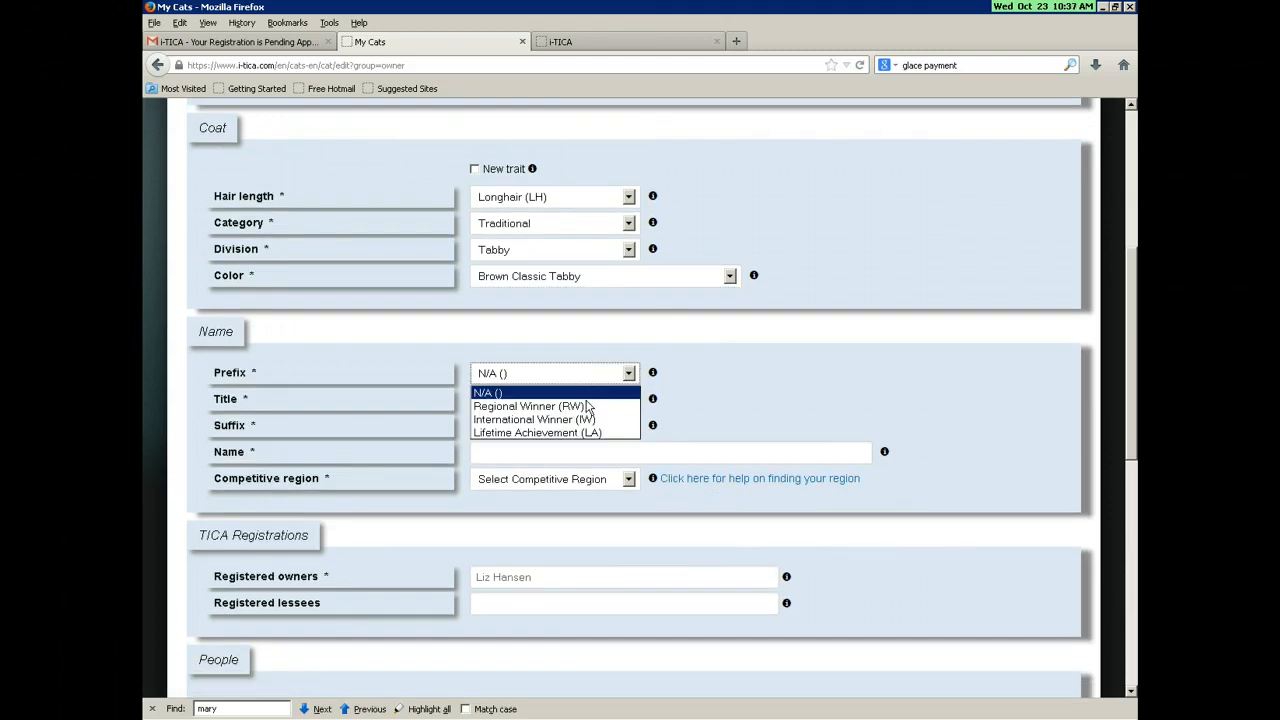
{"action": "left_click", "coordinate": [578, 406]}
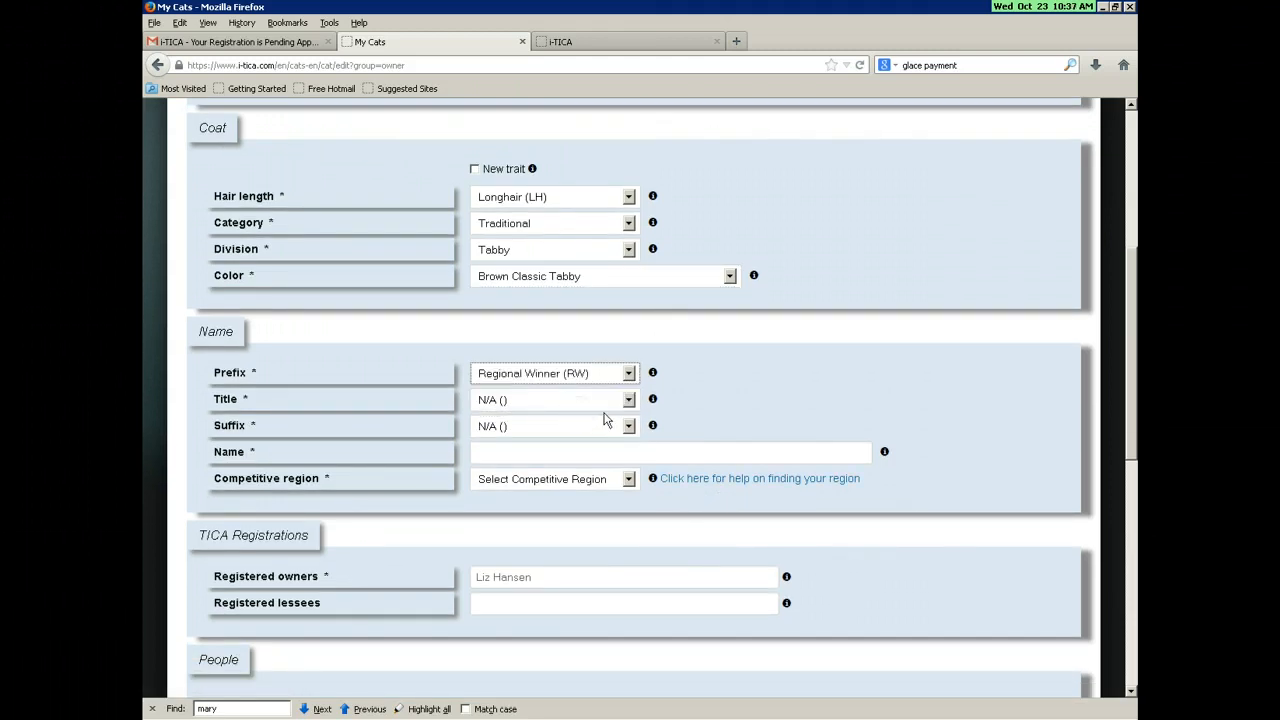
{"action": "left_click", "coordinate": [598, 400]}
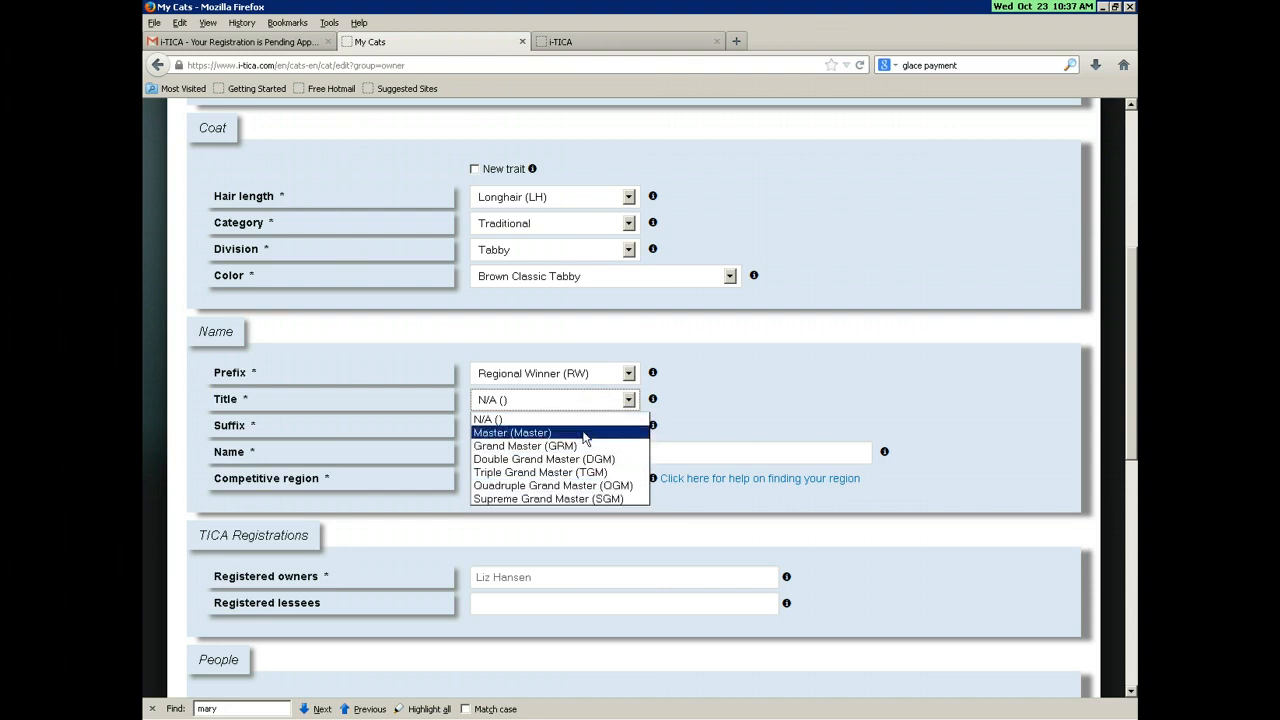
{"action": "left_click", "coordinate": [565, 459]}
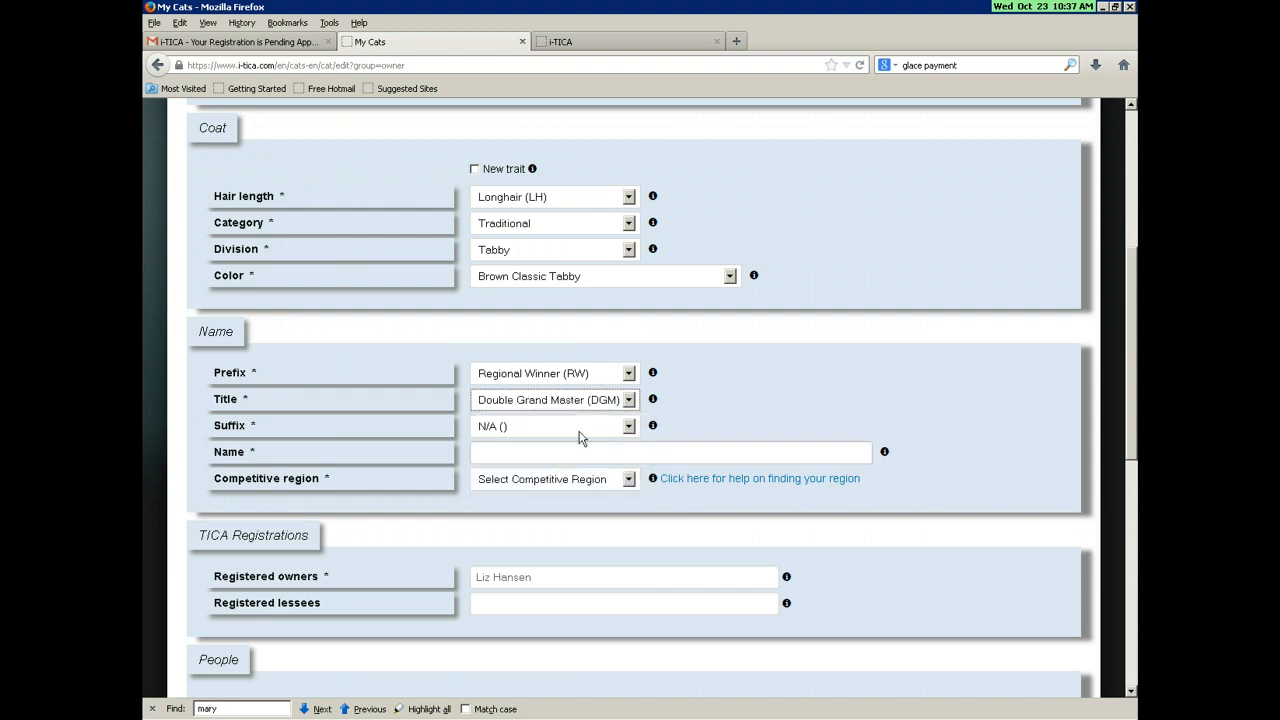
{"action": "left_click", "coordinate": [580, 430]}
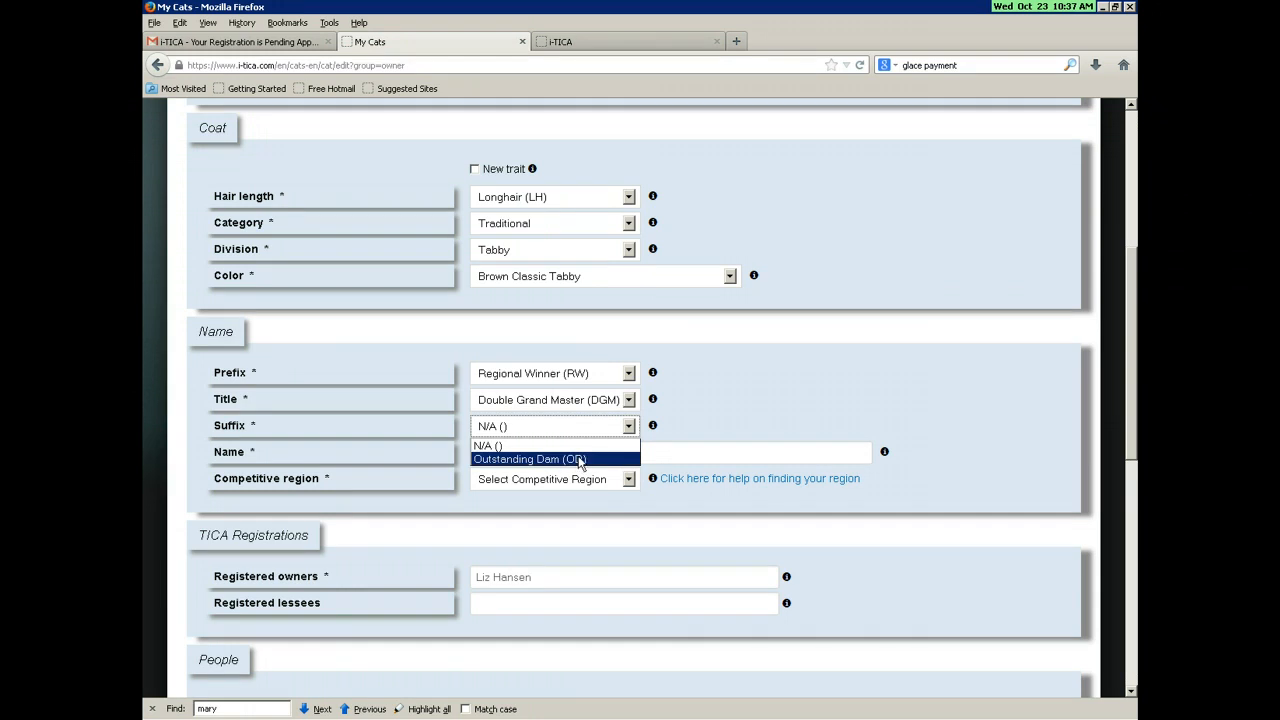
{"action": "left_click", "coordinate": [660, 436]}
Step: Name the cat 'Test', set the region to Great Lakes (GL), and save the cat's details
{"action": "left_click", "coordinate": [547, 451]}
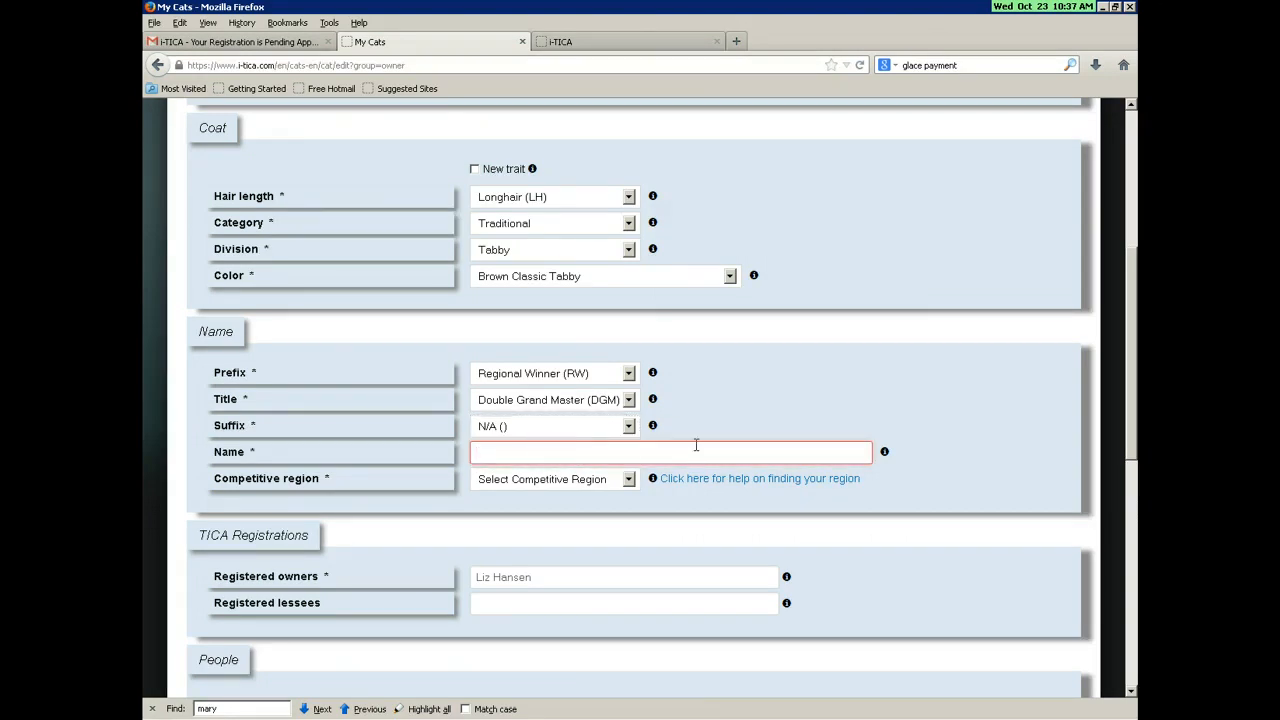
{"action": "type", "text": "Test Cat"}
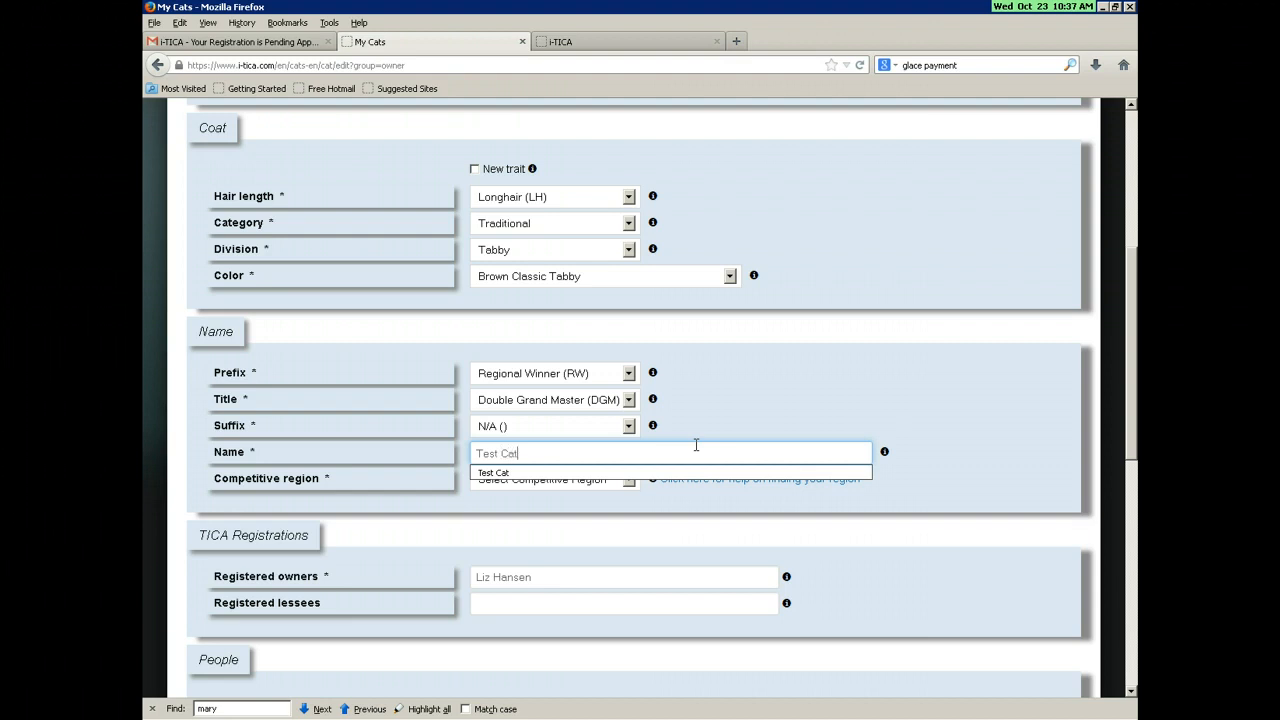
{"action": "key", "text": "Tab"}
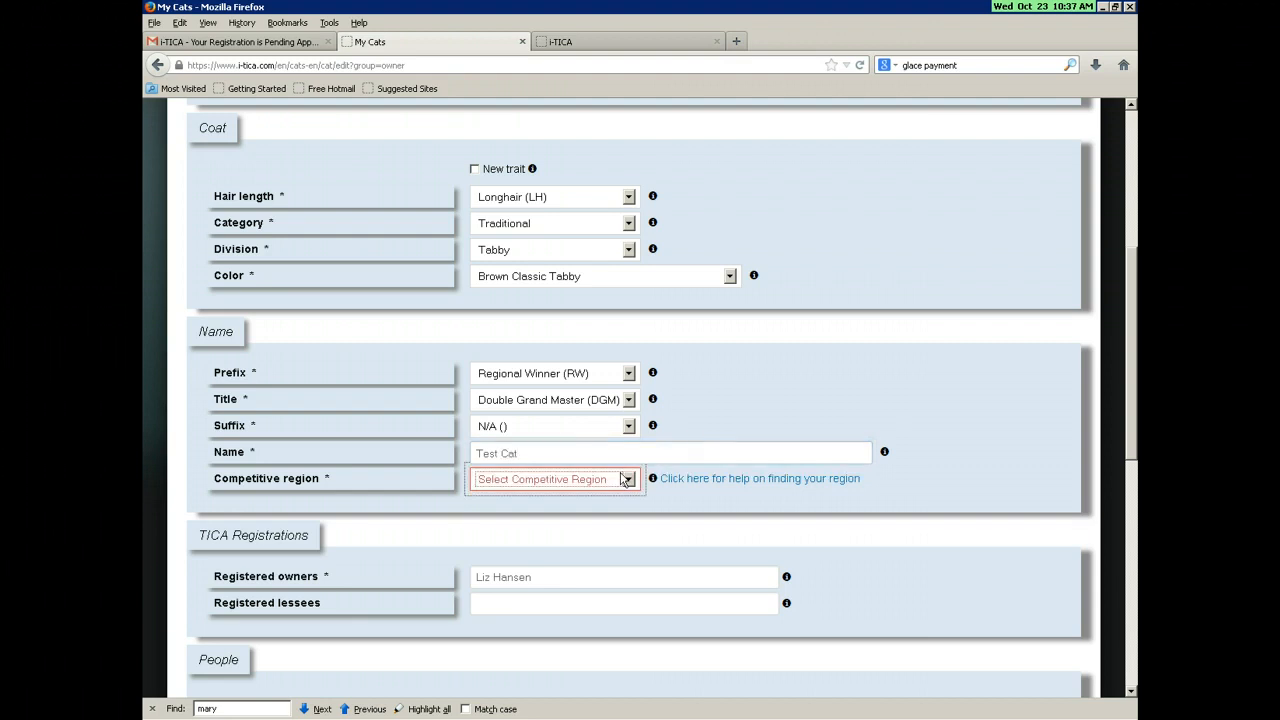
{"action": "left_click", "coordinate": [629, 479]}
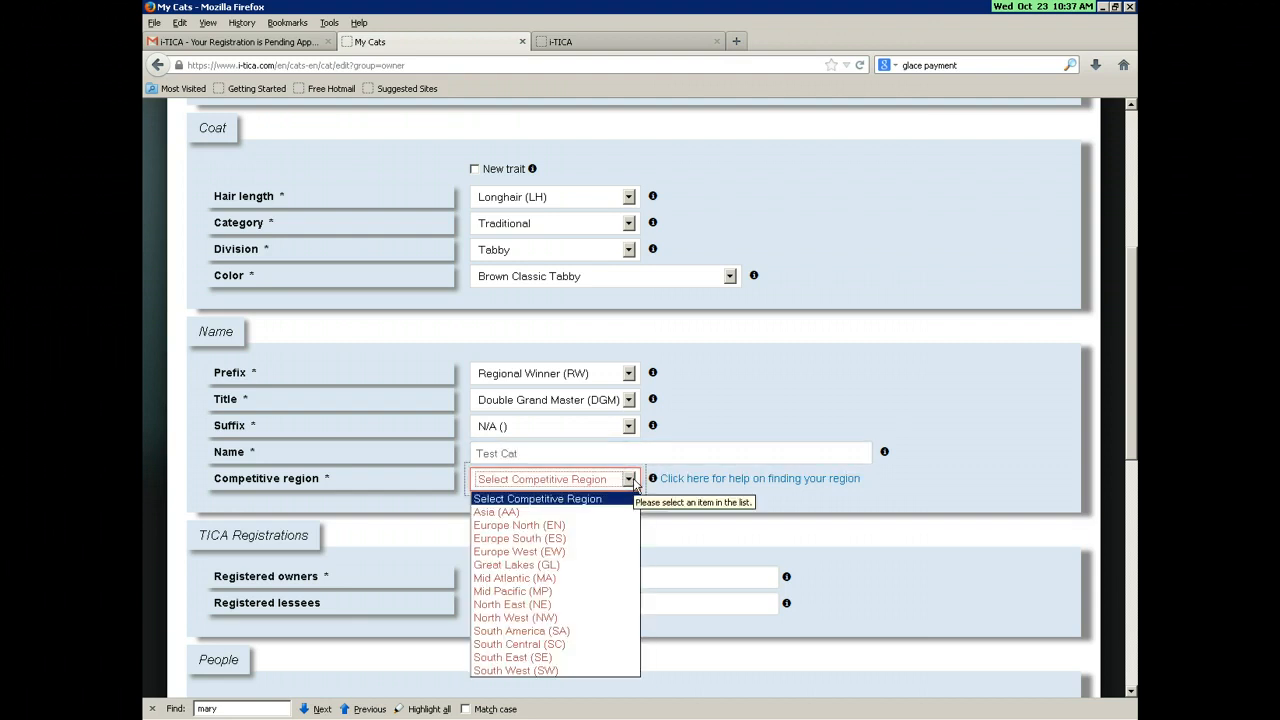
{"action": "left_click", "coordinate": [565, 565]}
{"action": "scroll", "coordinate": [767, 568], "scroll_direction": "down", "scroll_amount": 2}
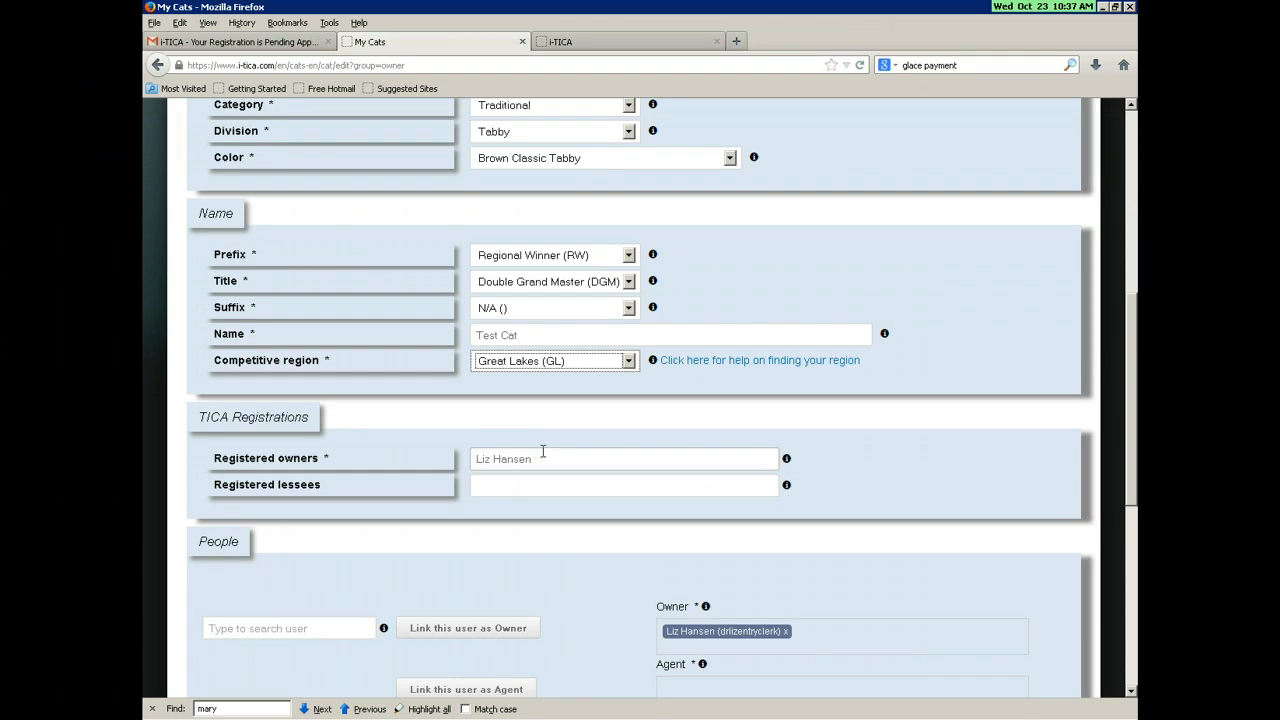
{"action": "scroll", "coordinate": [593, 495], "scroll_direction": "down", "scroll_amount": 3}
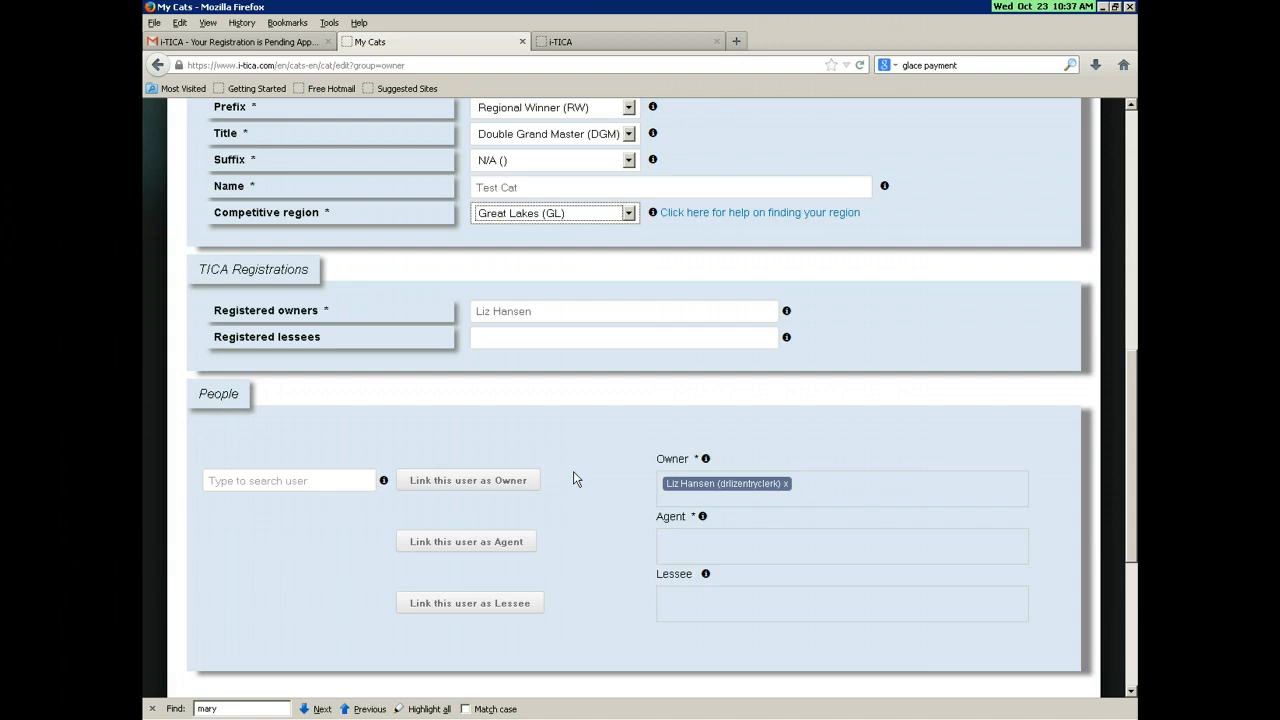
{"action": "scroll", "coordinate": [620, 500], "scroll_direction": "down", "scroll_amount": 3}
{"action": "left_click", "coordinate": [988, 591]}
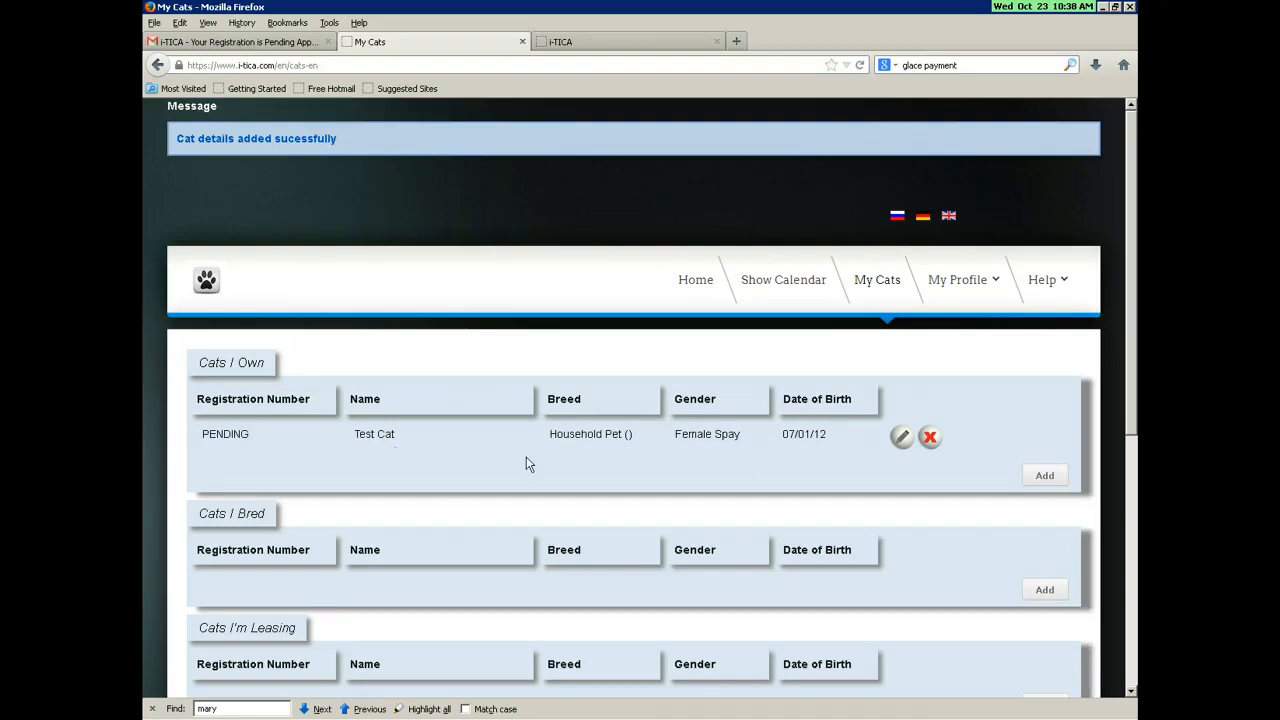
Step: Go to the Show Calendar and expand the Buckeye Ohio Rollers Cat Club show in Novi, MI
{"action": "left_click", "coordinate": [787, 285]}
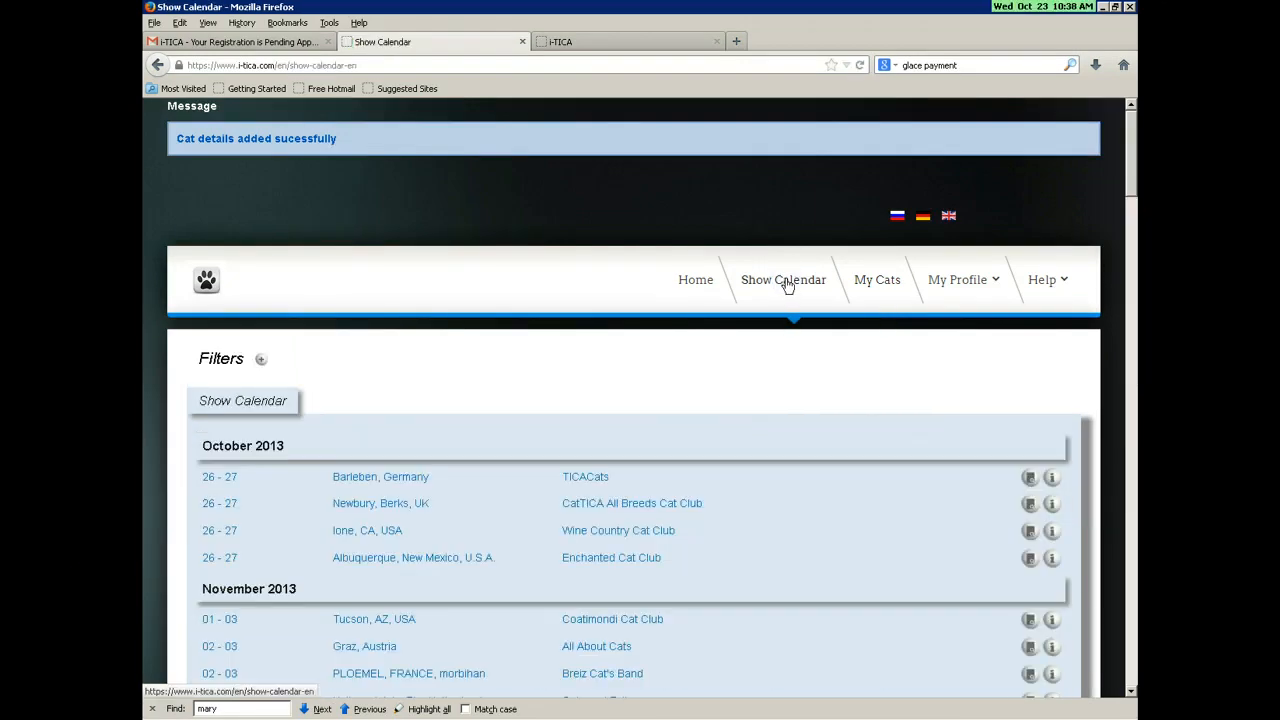
{"action": "scroll", "coordinate": [784, 496], "scroll_direction": "down", "scroll_amount": 2}
{"action": "scroll", "coordinate": [785, 493], "scroll_direction": "down", "scroll_amount": 2}
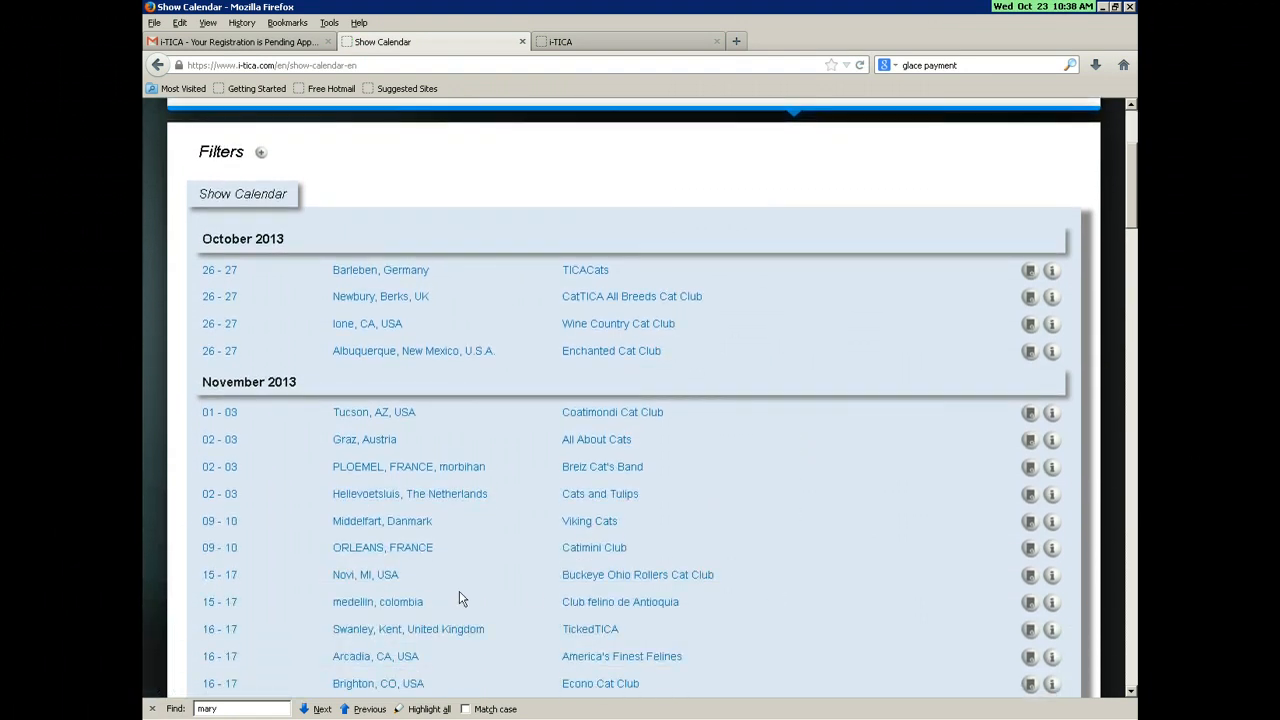
{"action": "left_click", "coordinate": [586, 580]}
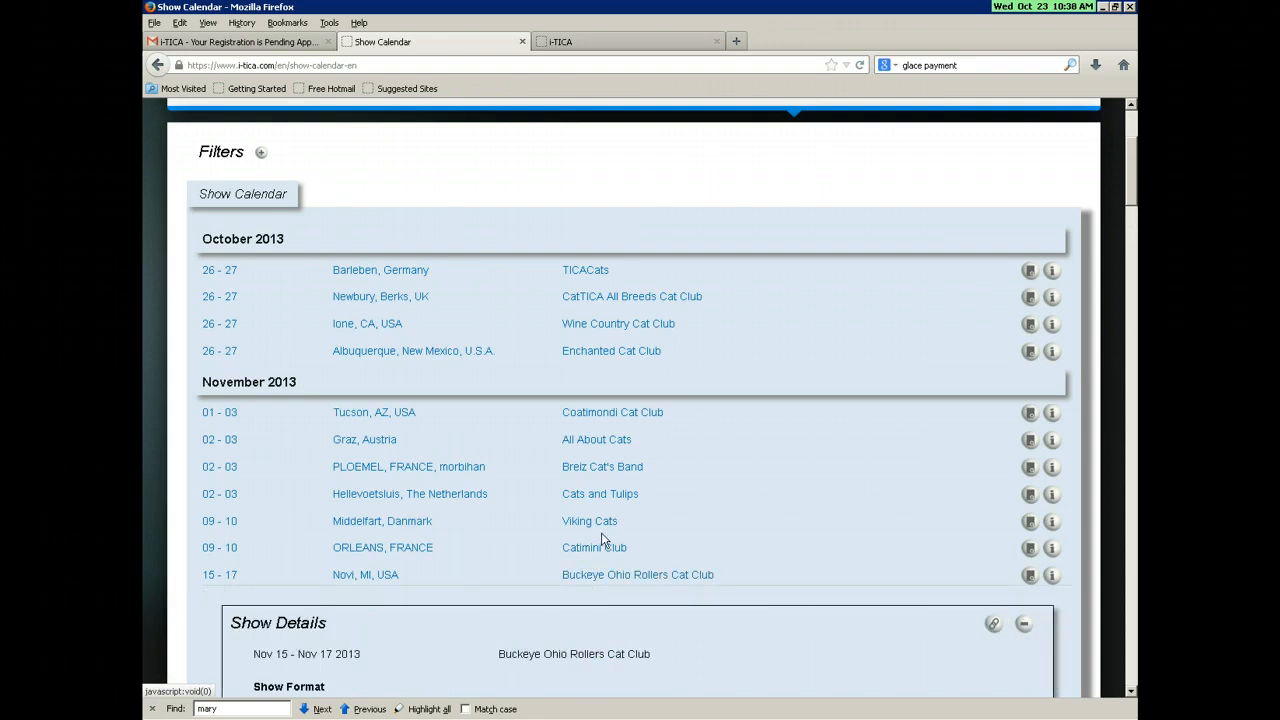
{"action": "scroll", "coordinate": [503, 505], "scroll_direction": "down", "scroll_amount": 5}
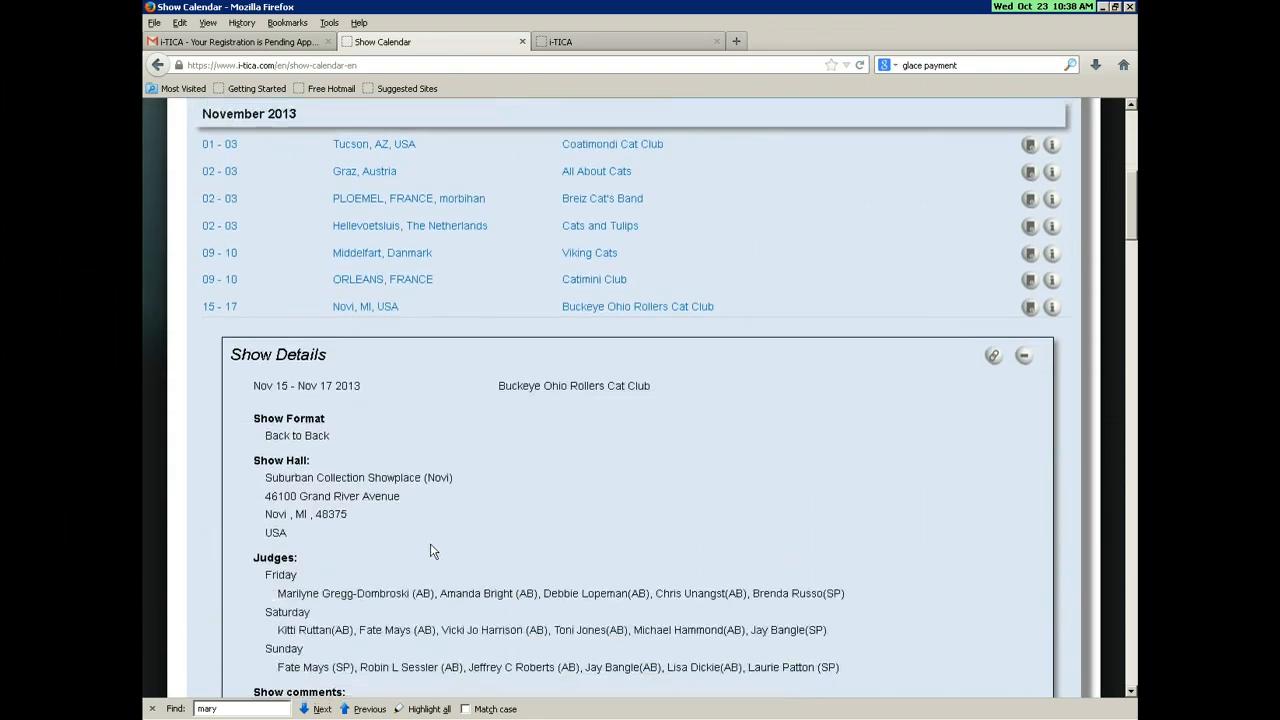
{"action": "scroll", "coordinate": [431, 551], "scroll_direction": "down", "scroll_amount": 6}
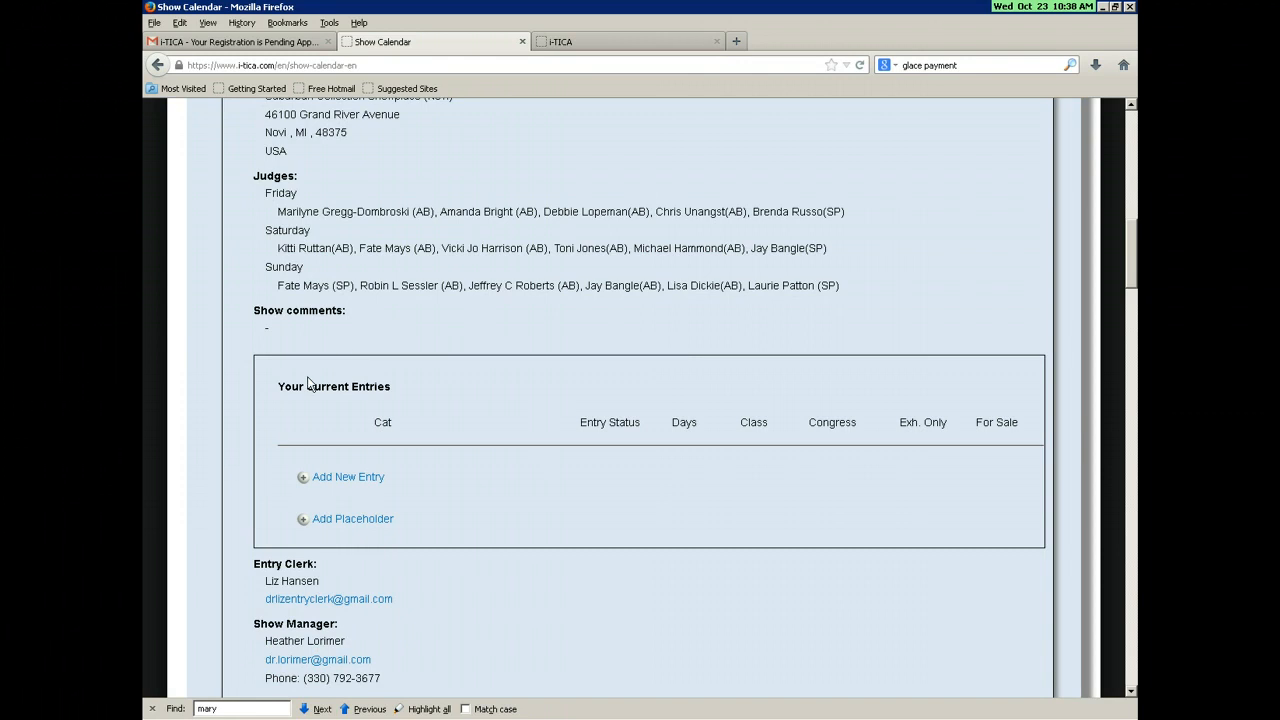
{"action": "left_click", "coordinate": [357, 477]}
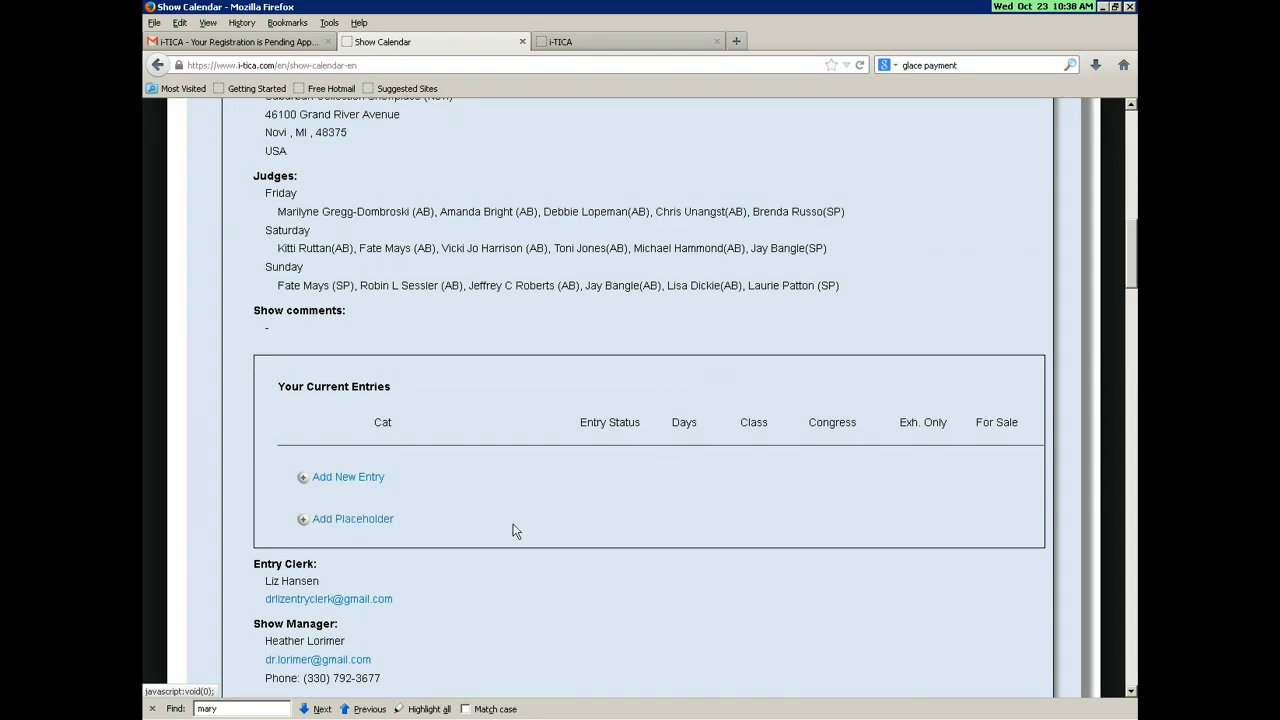
Step: Start a new entry for Test Cat and choose Saturday and Sunday as show days
{"action": "left_click", "coordinate": [305, 480]}
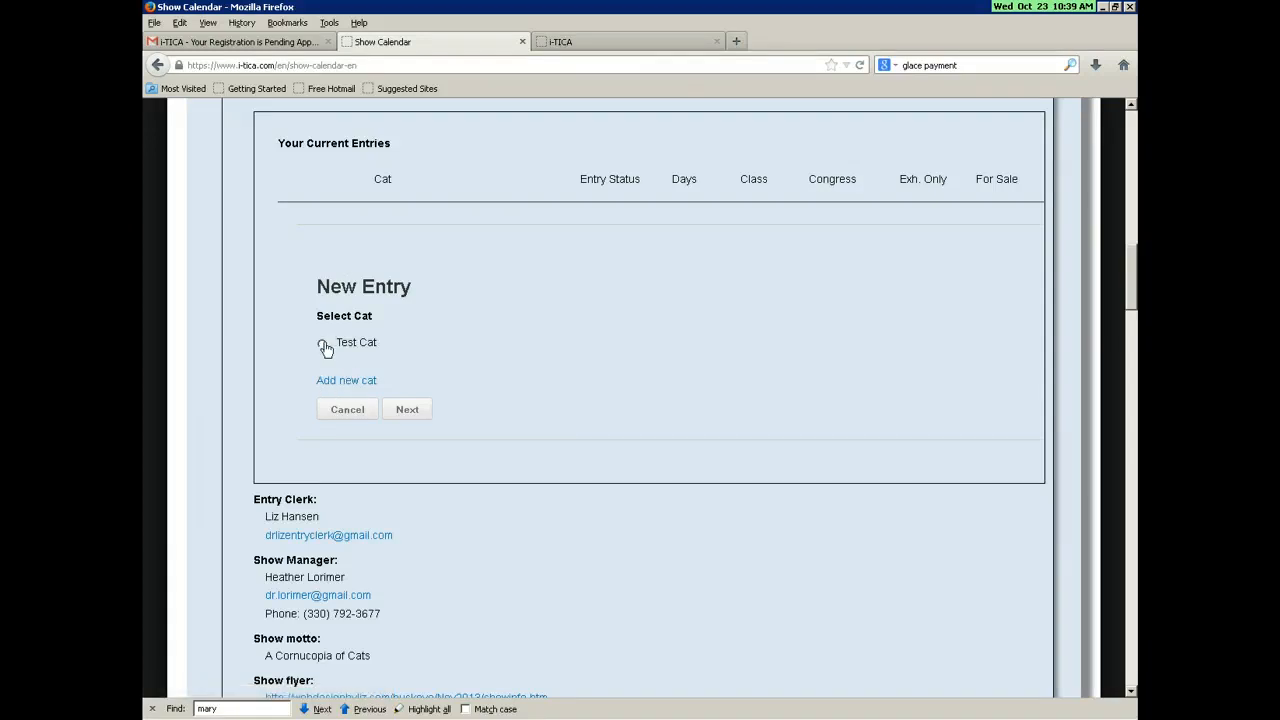
{"action": "left_click", "coordinate": [322, 345]}
{"action": "left_click", "coordinate": [407, 410]}
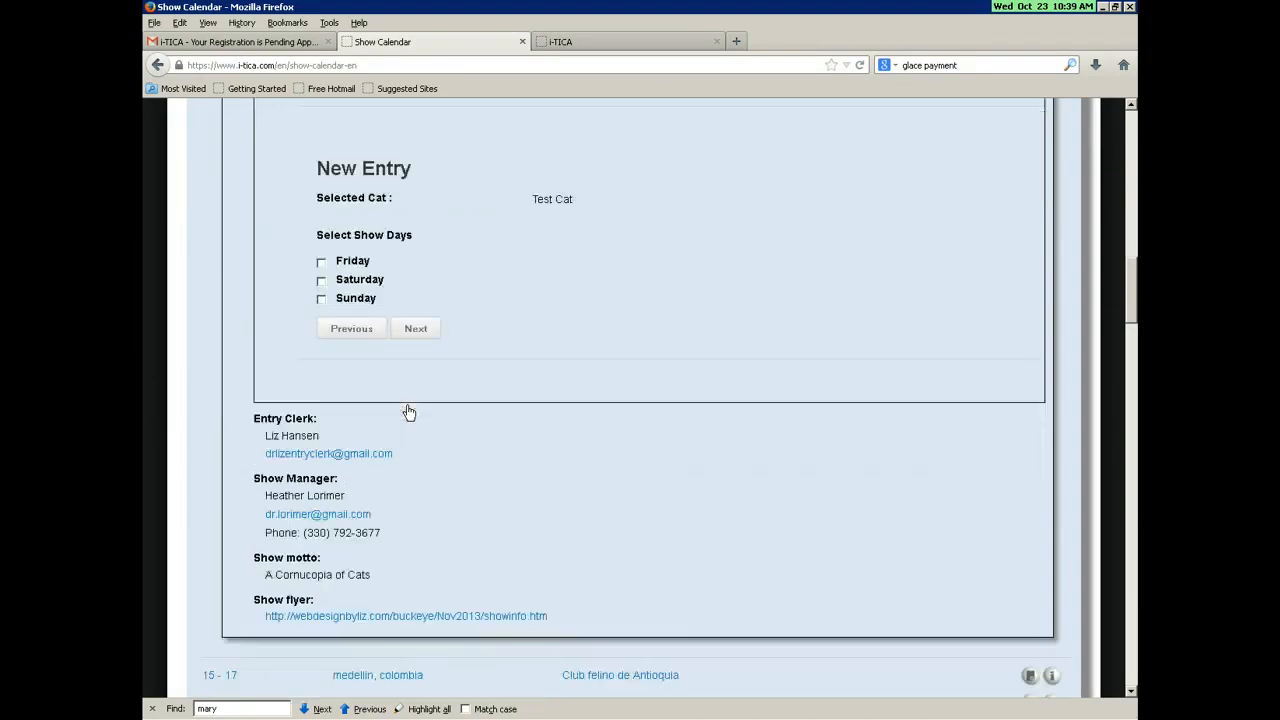
{"action": "left_click", "coordinate": [321, 280]}
{"action": "left_click", "coordinate": [321, 299]}
{"action": "left_click", "coordinate": [416, 329]}
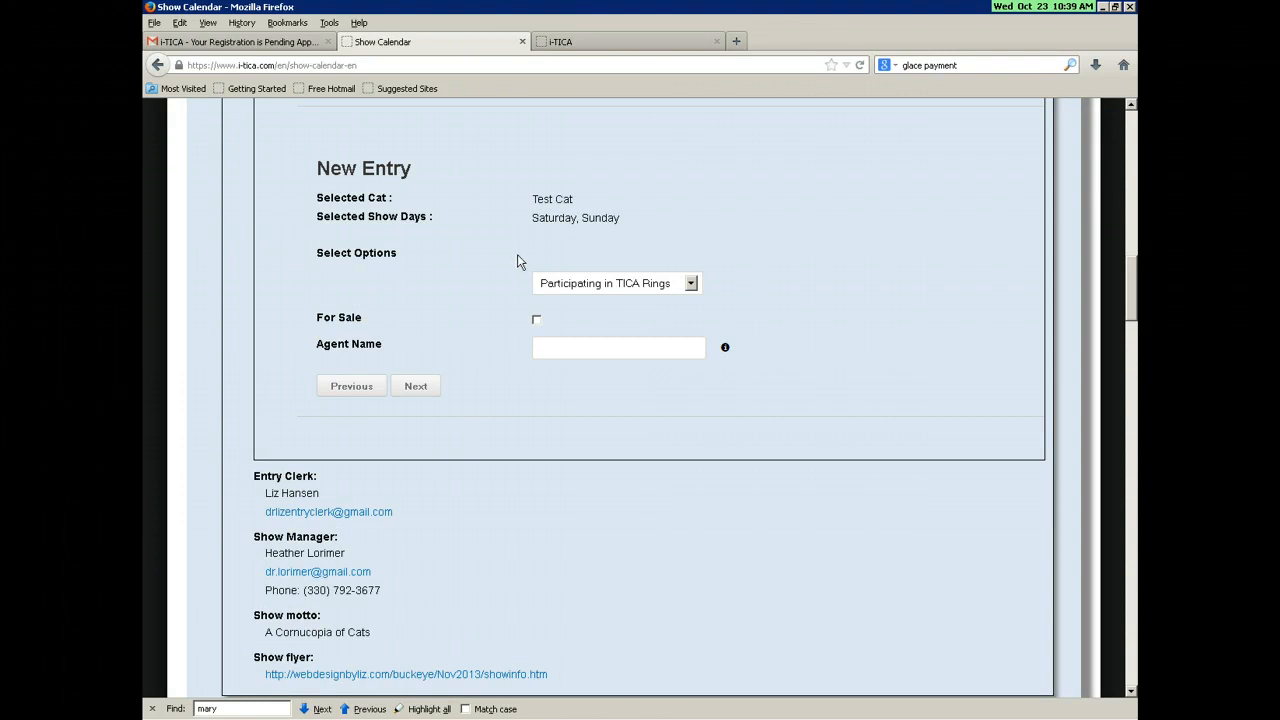
Step: Keep 'Participating in TICA Rings', leave For Sale unchecked and Agent Name blank, then continue
{"action": "left_click", "coordinate": [577, 285]}
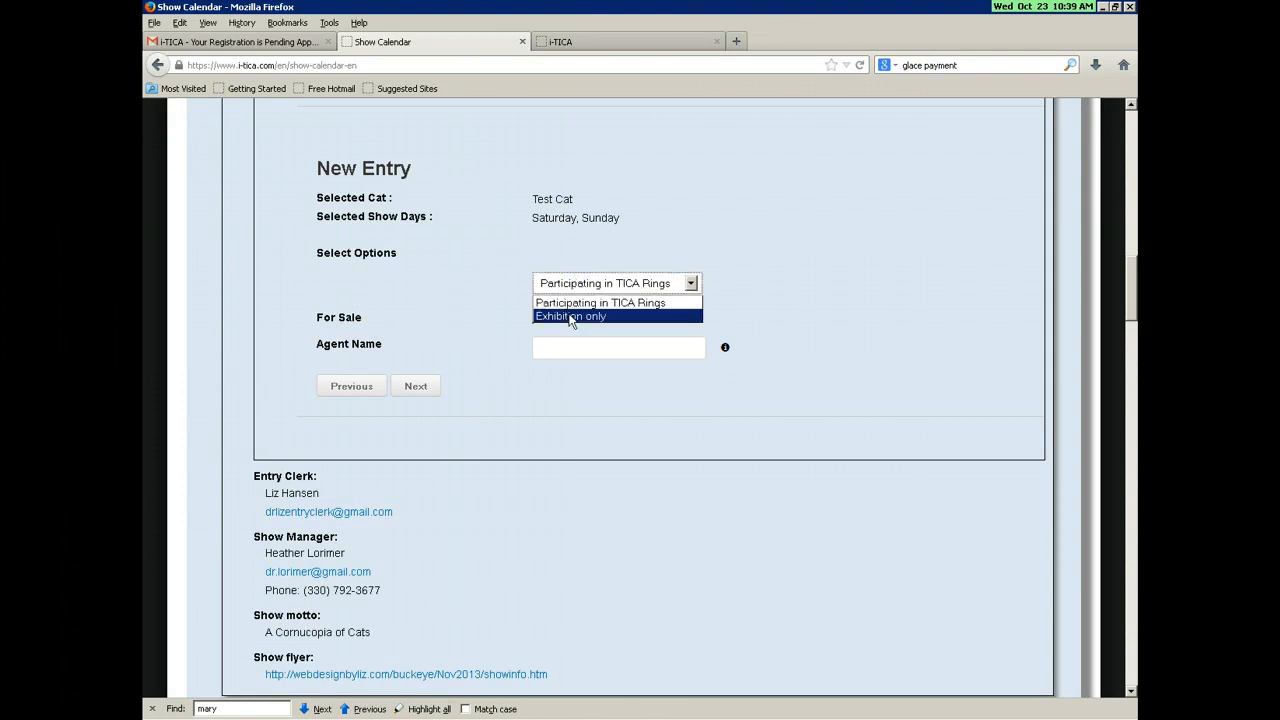
{"action": "left_click", "coordinate": [563, 302]}
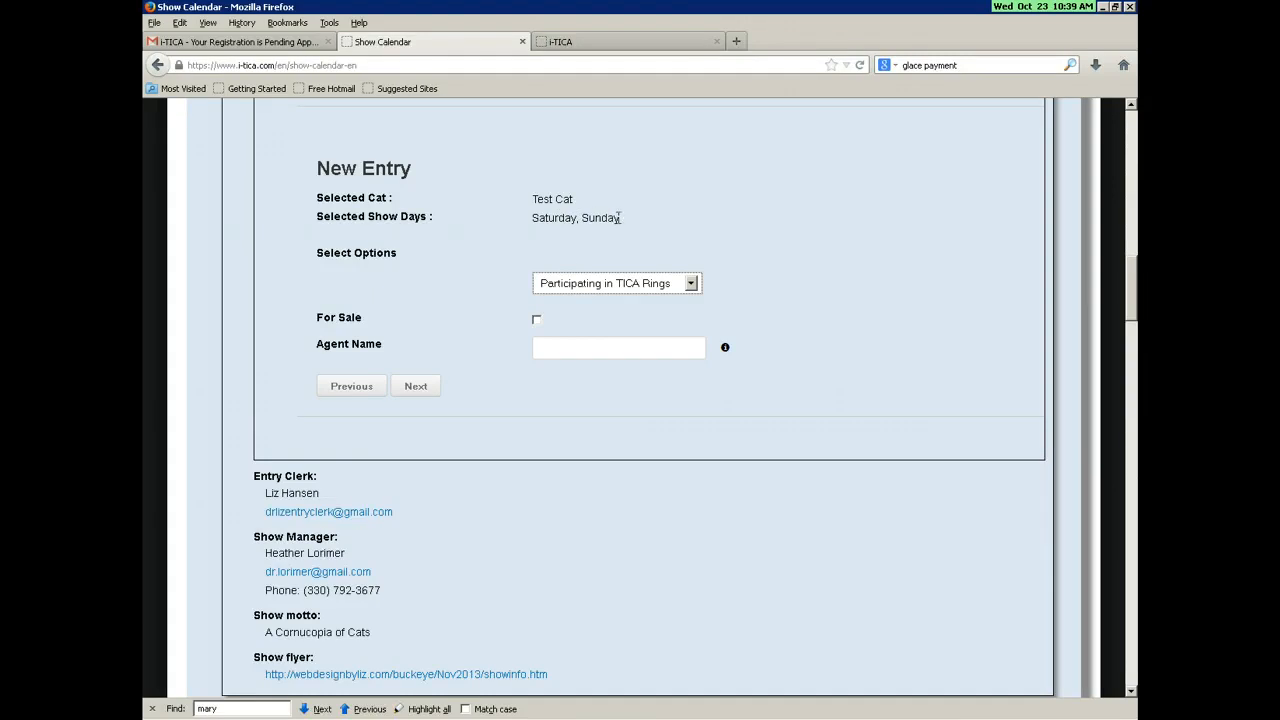
{"action": "left_click", "coordinate": [537, 320]}
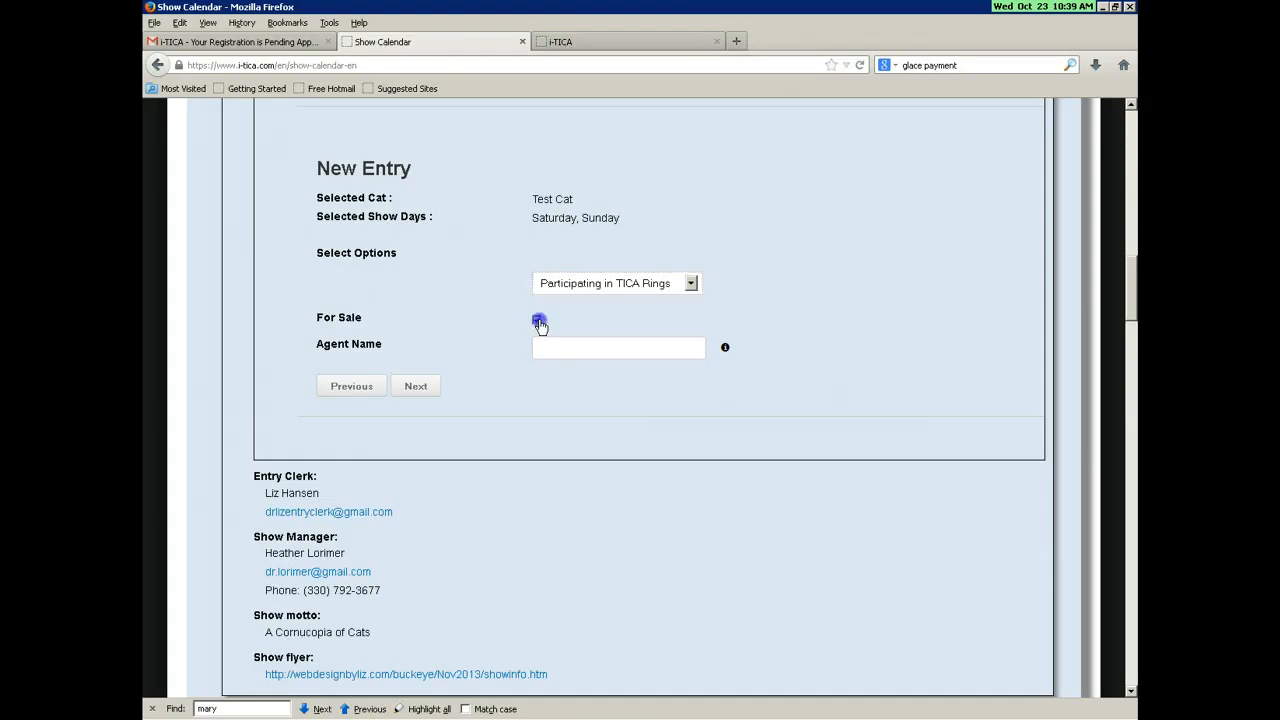
{"action": "left_click", "coordinate": [538, 321]}
{"action": "left_click", "coordinate": [550, 344]}
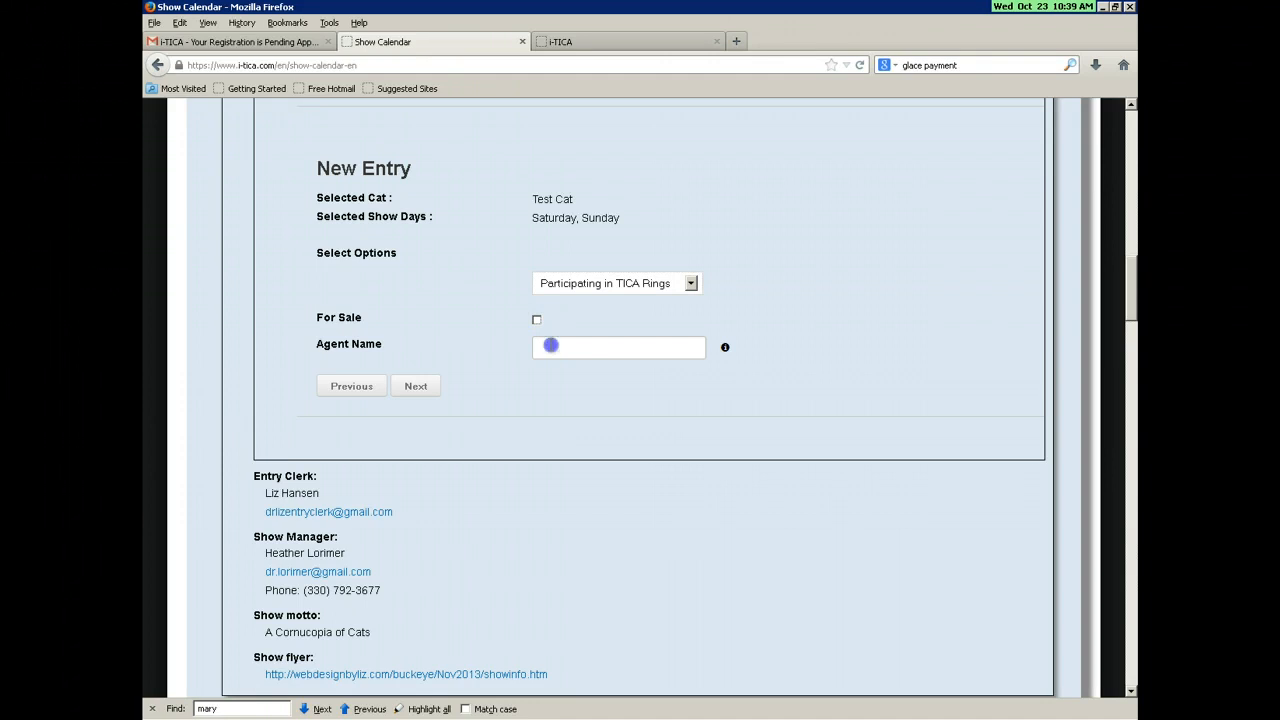
{"action": "left_click", "coordinate": [416, 387]}
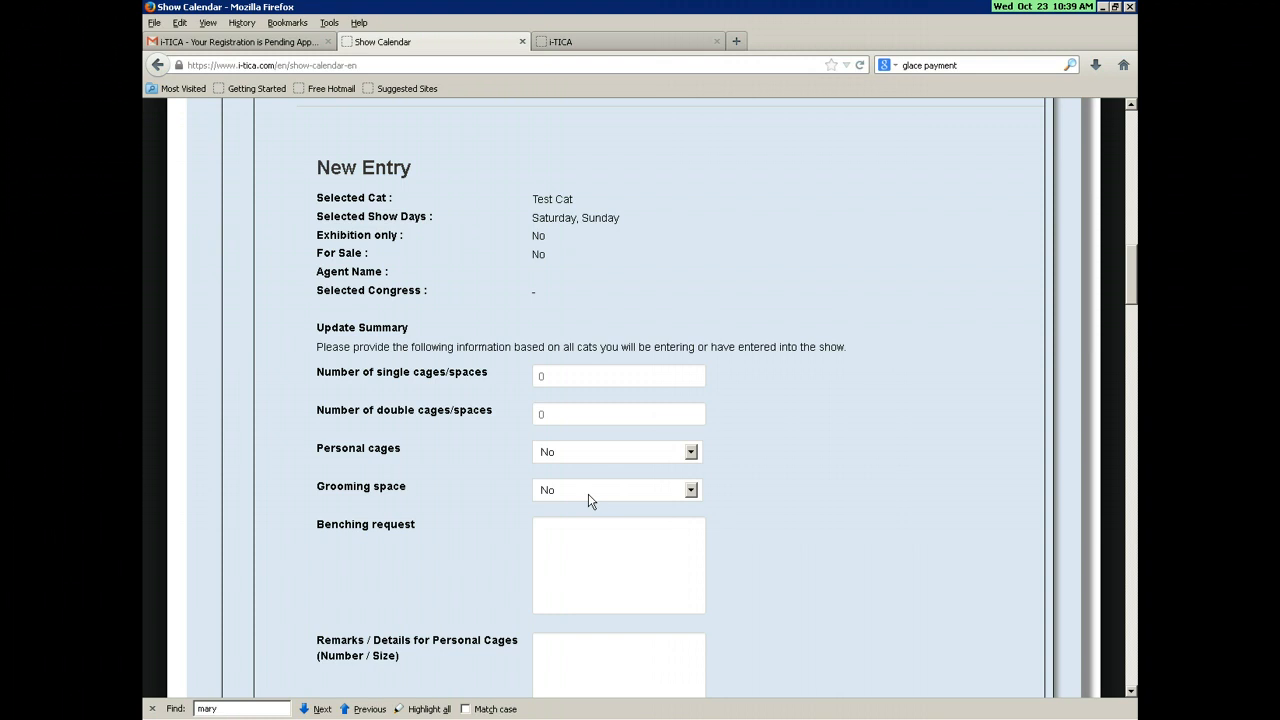
Step: Request 1 double cage, with personal cages and grooming space both set to Yes
{"action": "scroll", "coordinate": [530, 437], "scroll_direction": "down", "scroll_amount": 3}
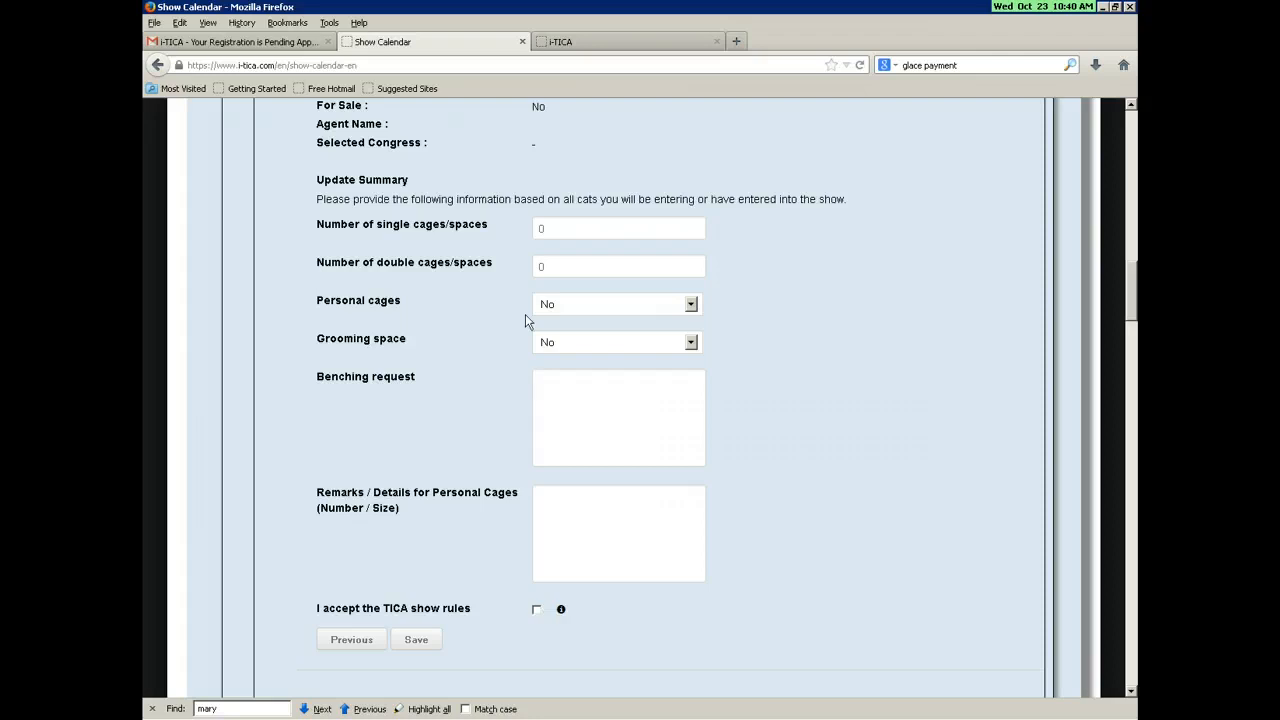
{"action": "left_click", "coordinate": [540, 268]}
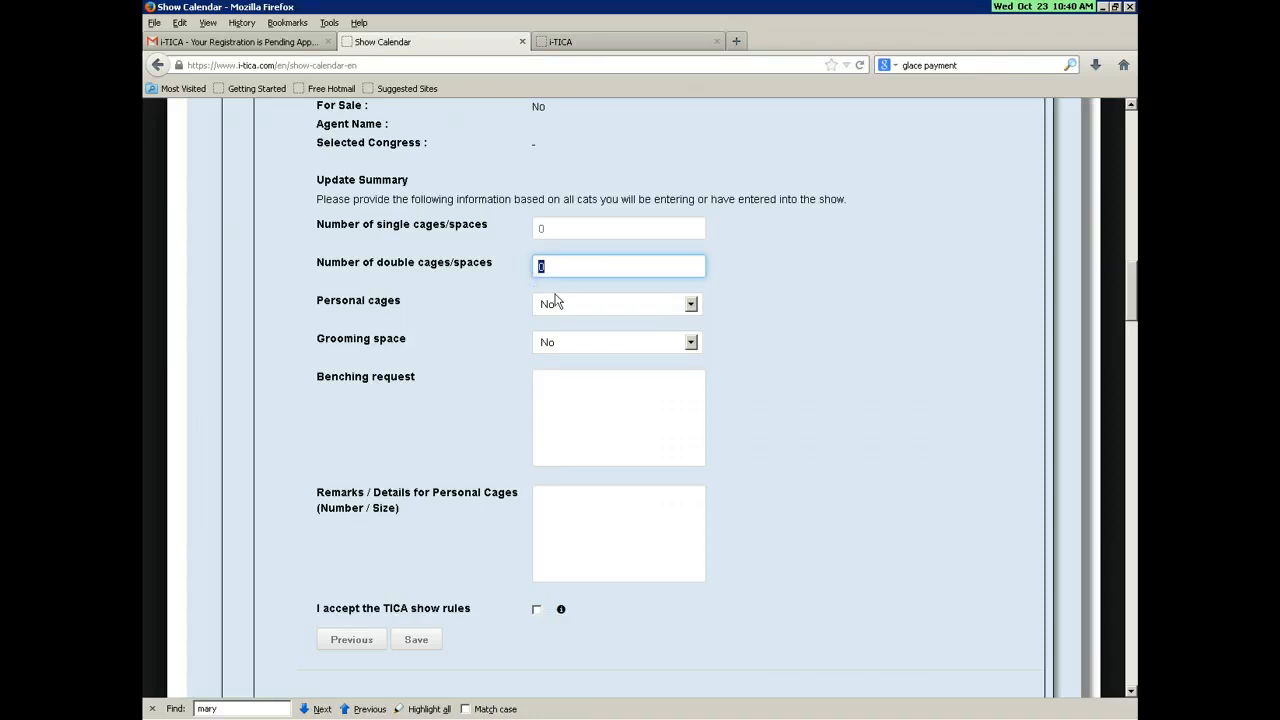
{"action": "key", "text": "BackSpace"}
{"action": "type", "text": "1"}
{"action": "left_click", "coordinate": [574, 306]}
{"action": "left_click", "coordinate": [573, 333]}
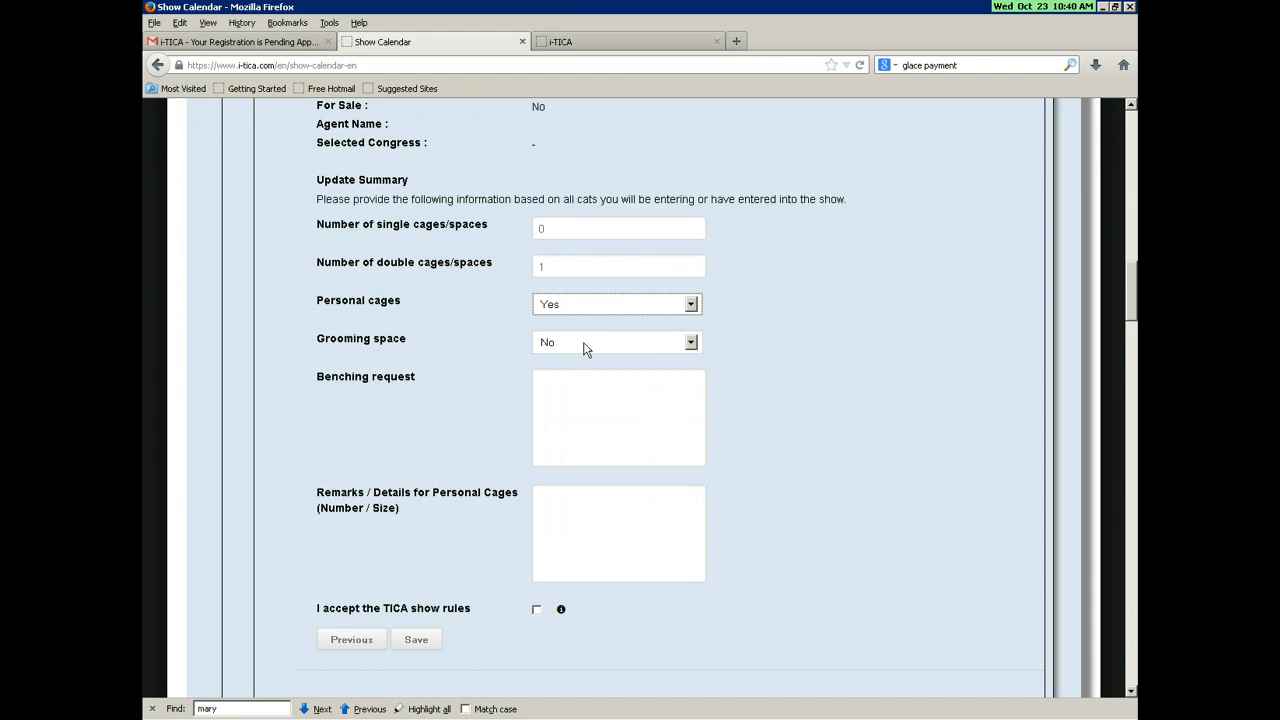
{"action": "left_click", "coordinate": [586, 344]}
{"action": "left_click", "coordinate": [586, 376]}
Step: Enter benching request 'Test Friends' and remarks 'Please see I am bringing my own cage.', accept rules, save
{"action": "left_click", "coordinate": [626, 408]}
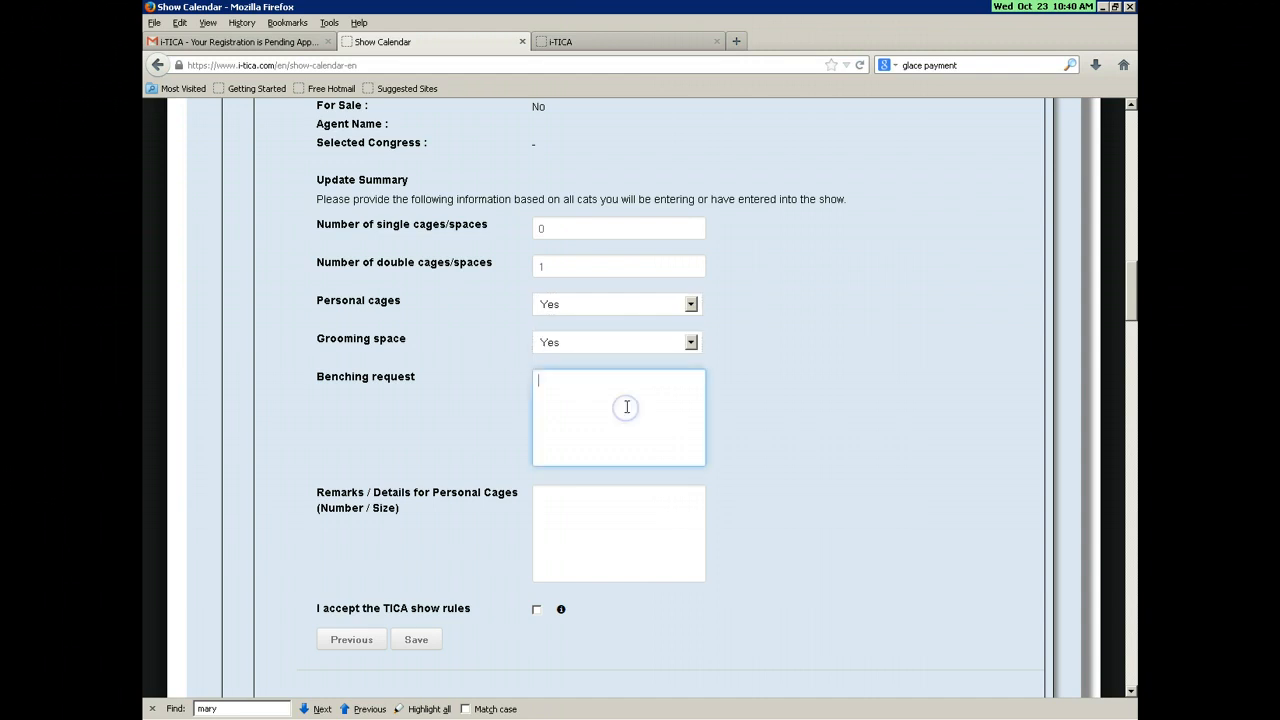
{"action": "type", "text": "Test Friends"}
{"action": "left_click", "coordinate": [596, 524]}
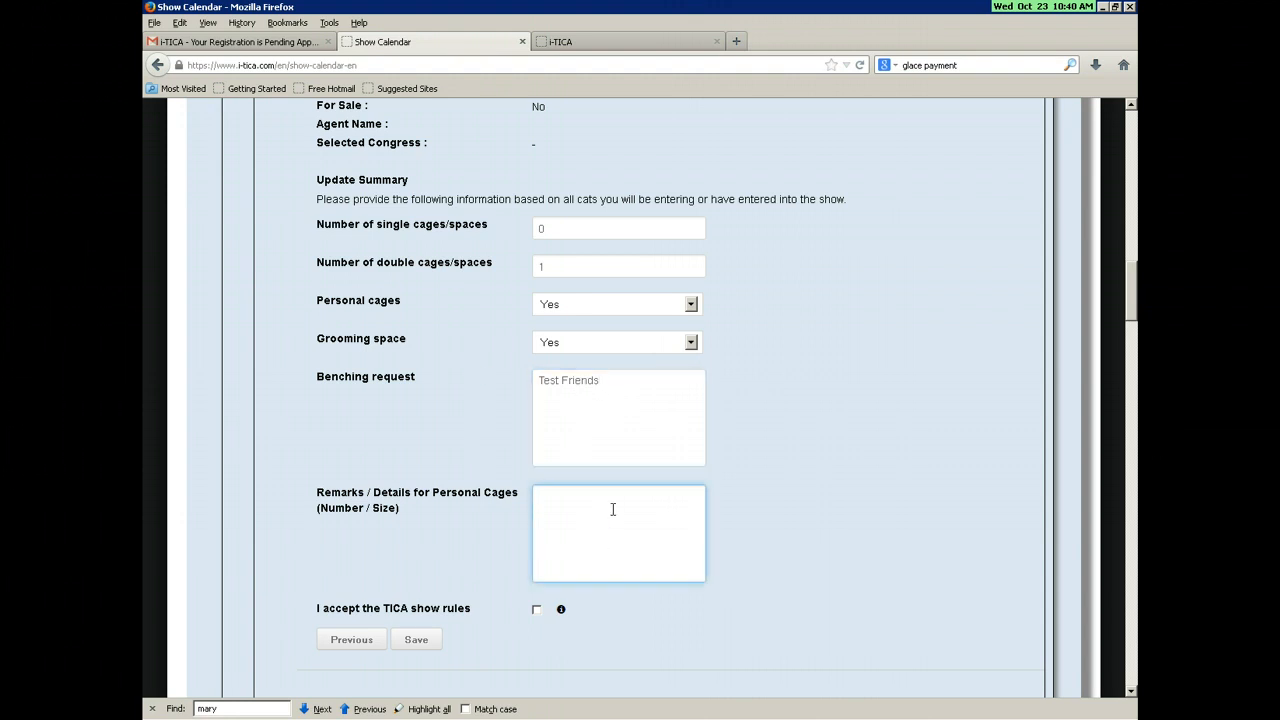
{"action": "type", "text": "Please see I am bringing my own cage."}
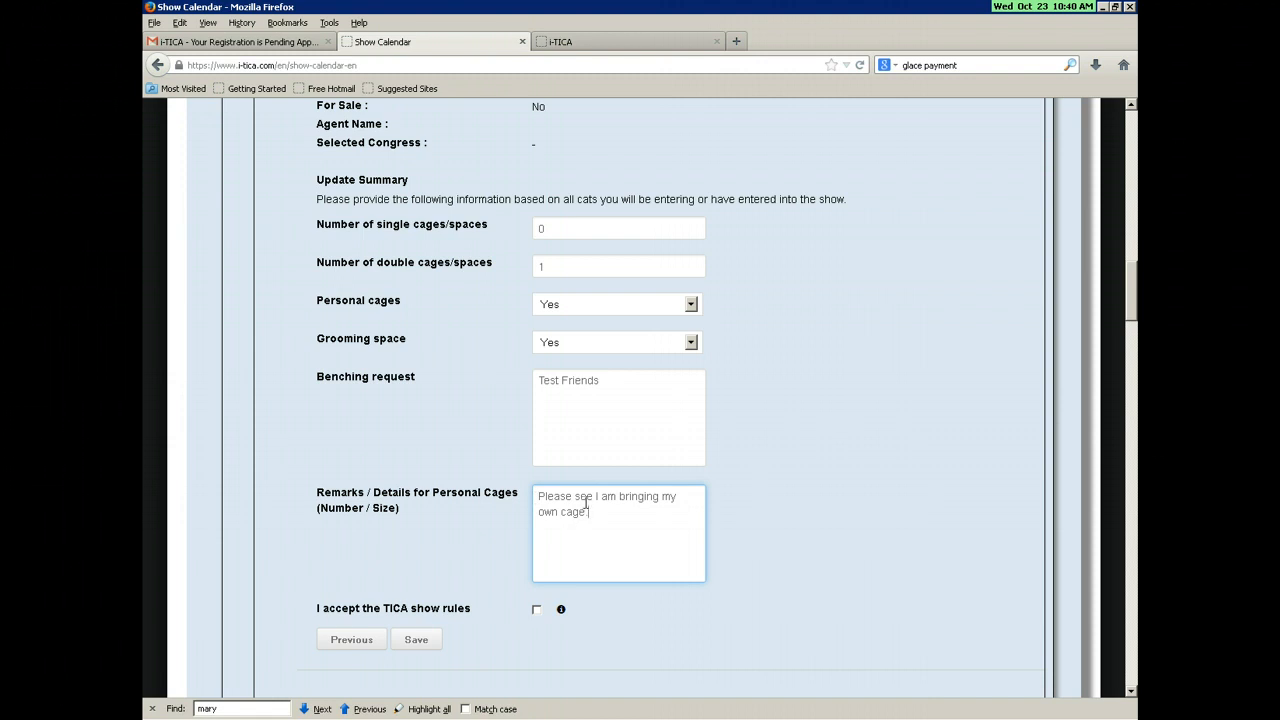
{"action": "left_click", "coordinate": [537, 610]}
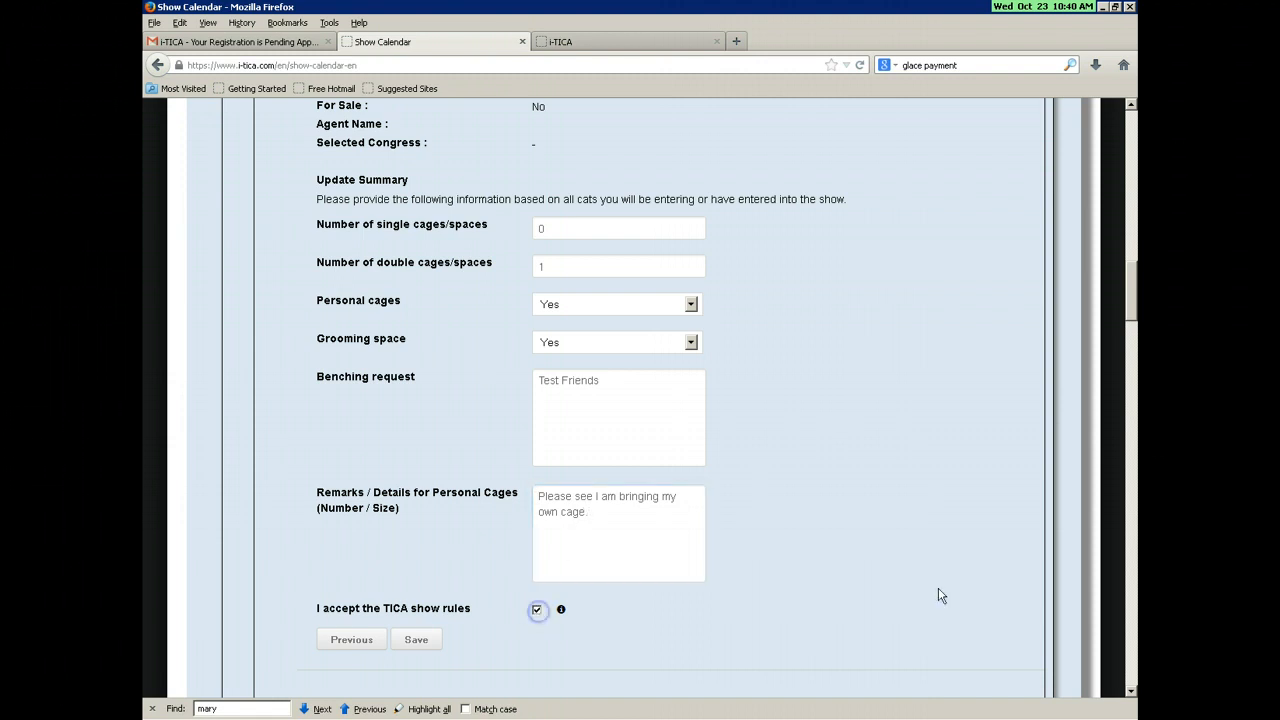
{"action": "left_click", "coordinate": [425, 642]}
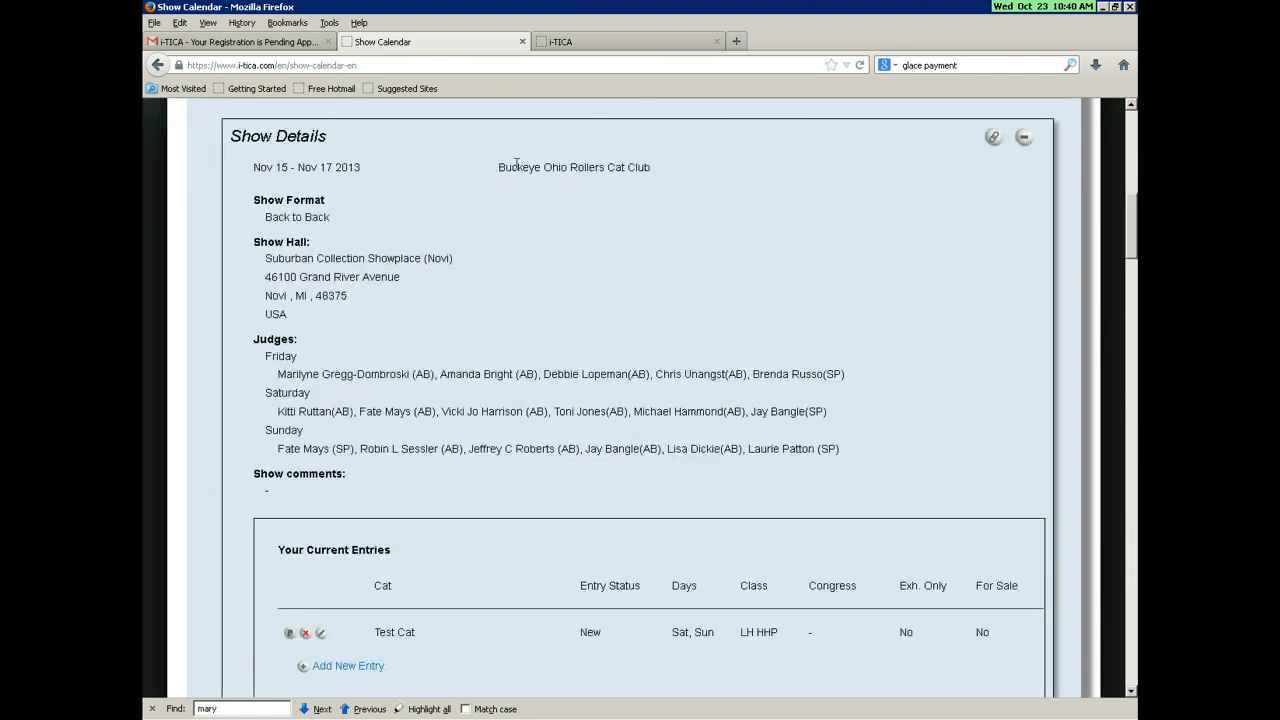
Step: Create a placeholder entry for Saturday and Sunday and save it
{"action": "scroll", "coordinate": [578, 445], "scroll_direction": "down", "scroll_amount": 2}
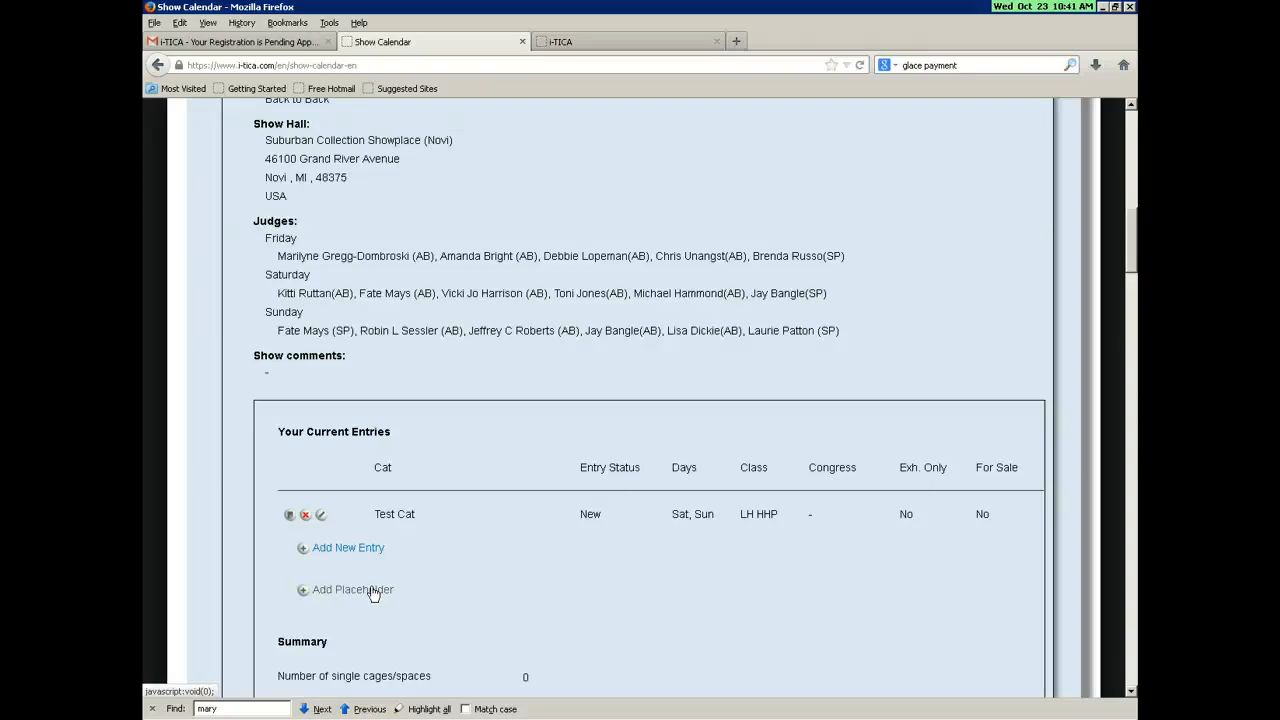
{"action": "left_click", "coordinate": [374, 591]}
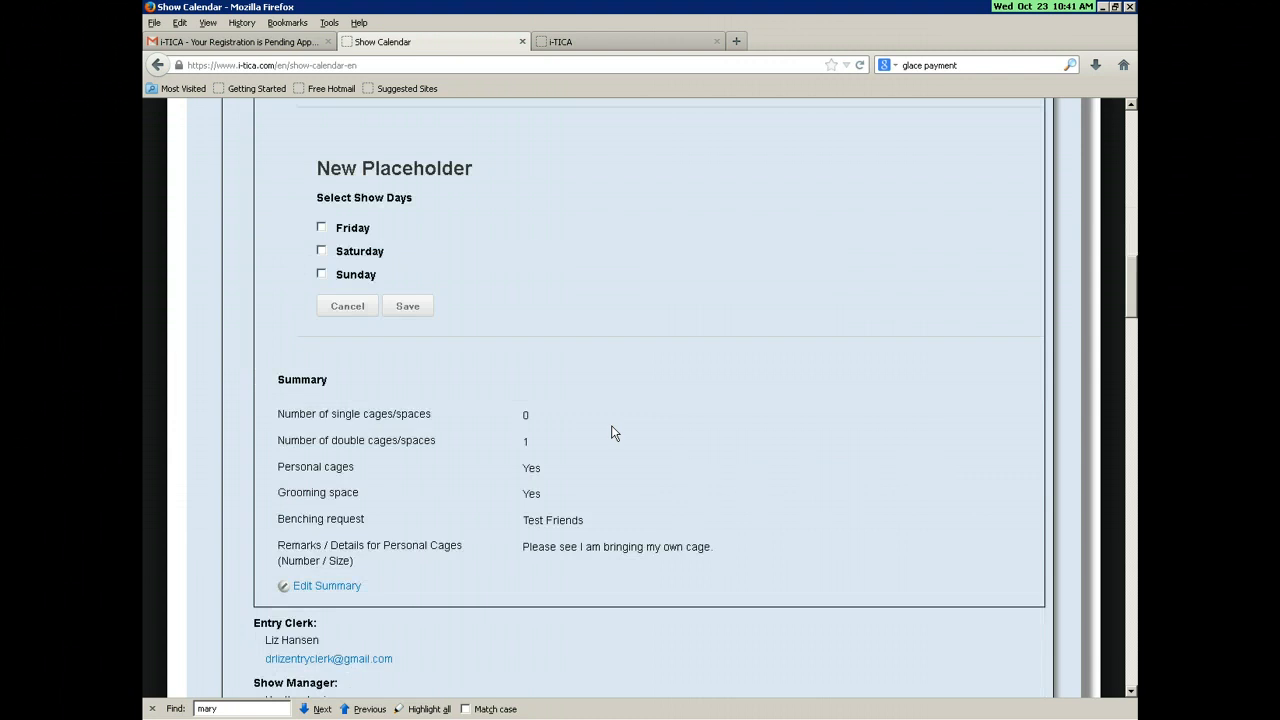
{"action": "left_click", "coordinate": [323, 251]}
{"action": "left_click", "coordinate": [321, 276]}
{"action": "left_click", "coordinate": [407, 306]}
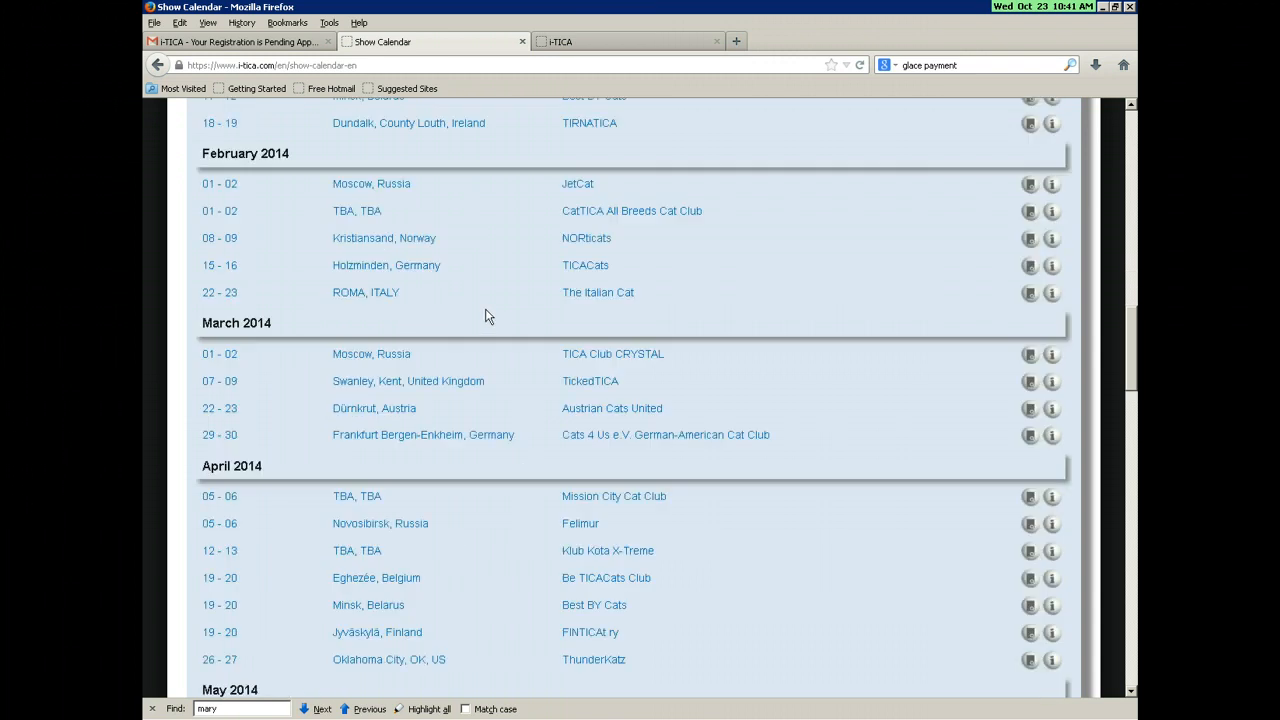
{"action": "scroll", "coordinate": [480, 414], "scroll_direction": "down", "scroll_amount": 1}
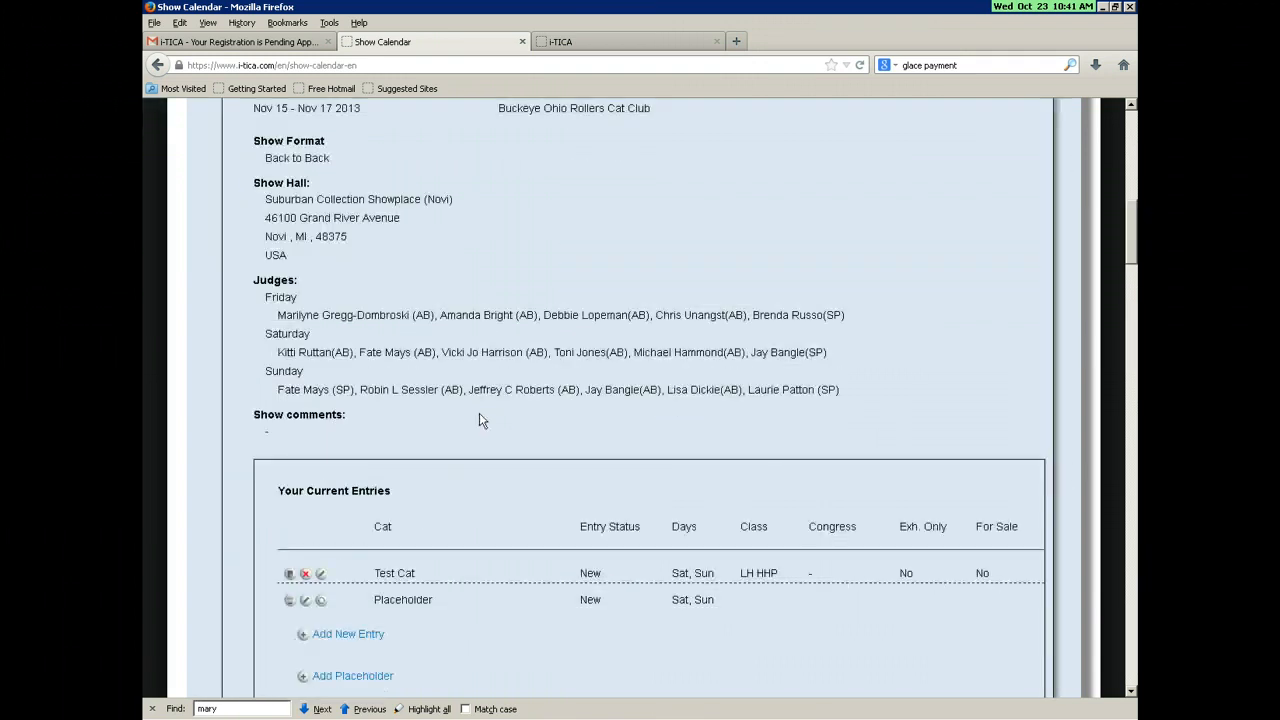
{"action": "scroll", "coordinate": [480, 420], "scroll_direction": "down", "scroll_amount": 2}
{"action": "scroll", "coordinate": [453, 517], "scroll_direction": "down", "scroll_amount": 2}
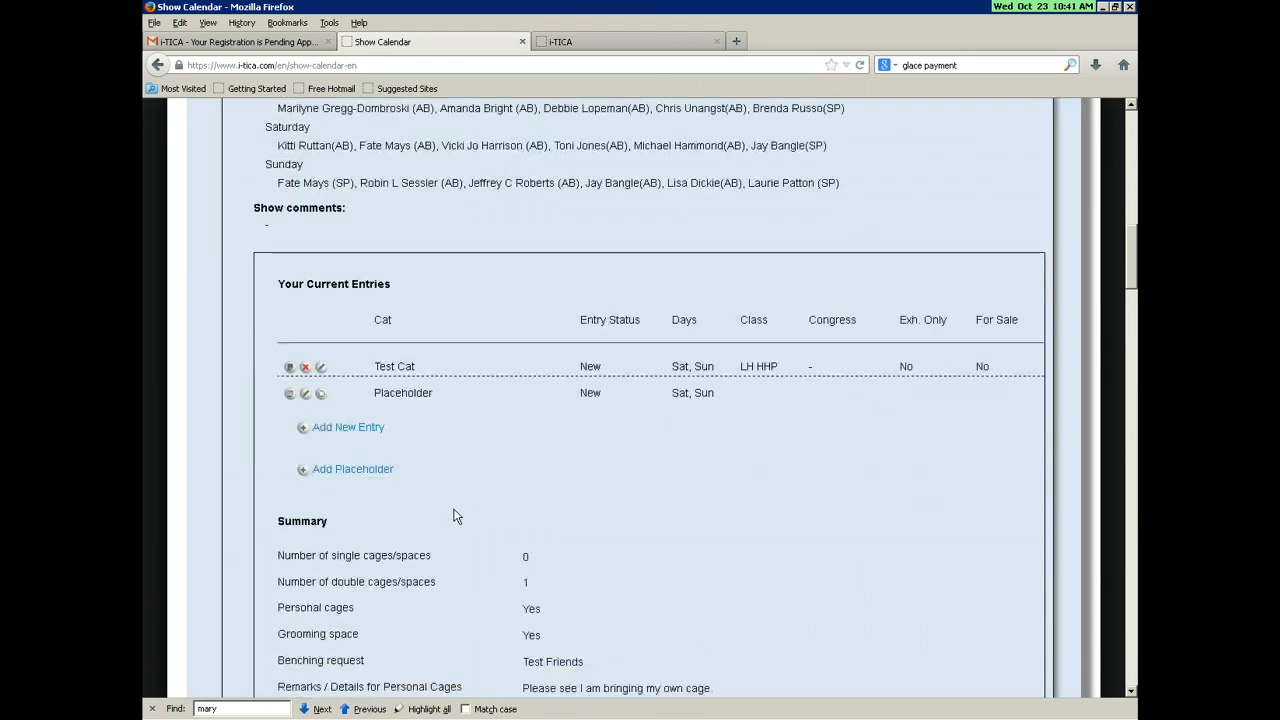
{"action": "scroll", "coordinate": [451, 517], "scroll_direction": "down", "scroll_amount": 2}
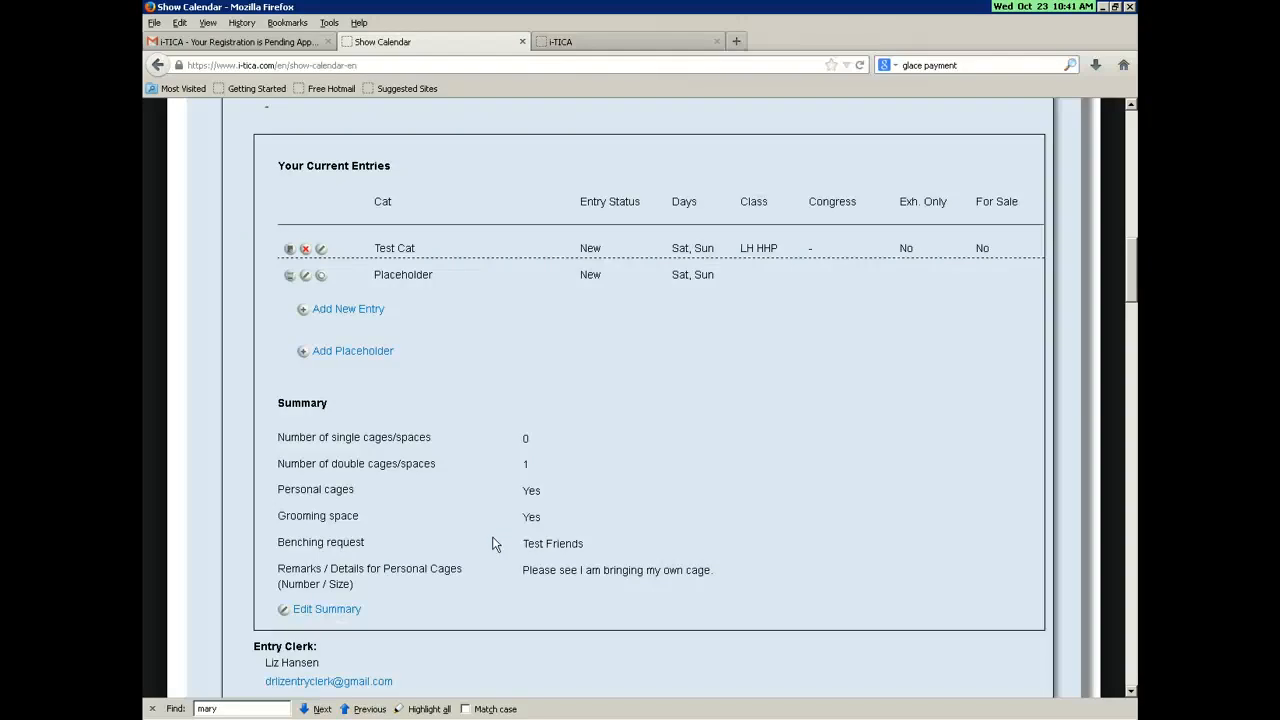
{"action": "scroll", "coordinate": [492, 520], "scroll_direction": "down", "scroll_amount": 2}
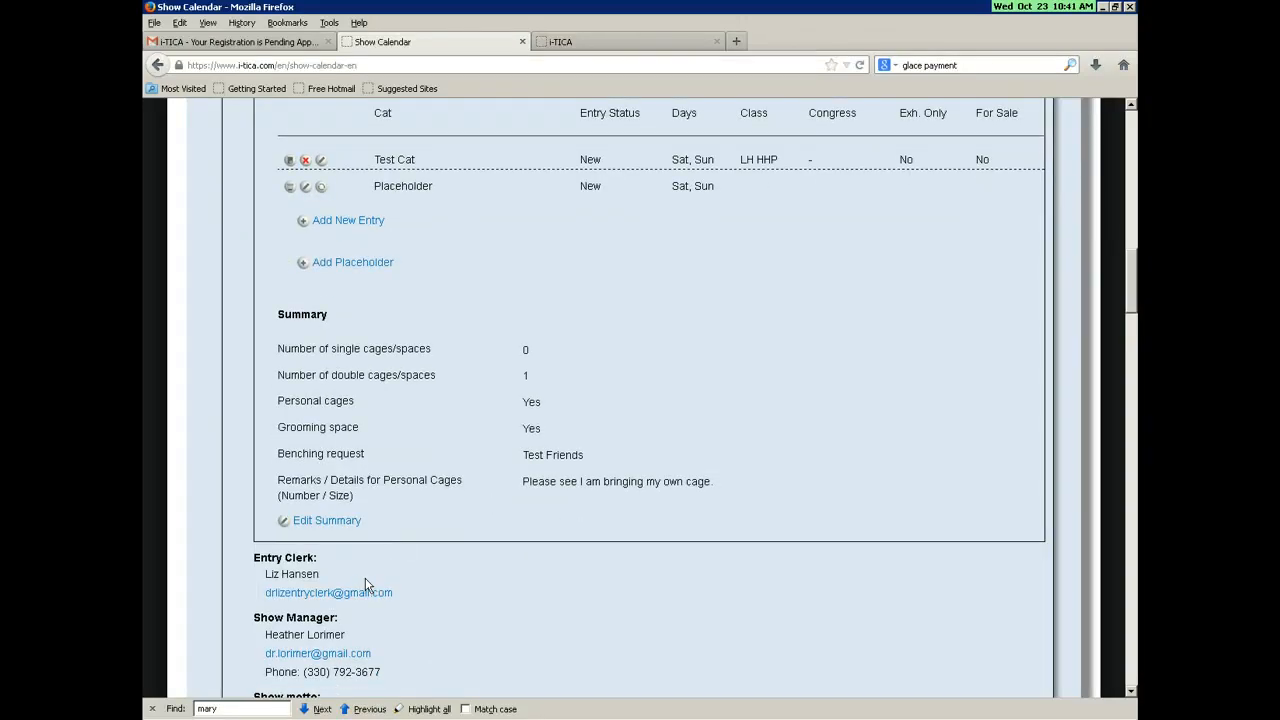
{"action": "scroll", "coordinate": [438, 565], "scroll_direction": "down", "scroll_amount": 1}
{"action": "scroll", "coordinate": [441, 566], "scroll_direction": "down", "scroll_amount": 2}
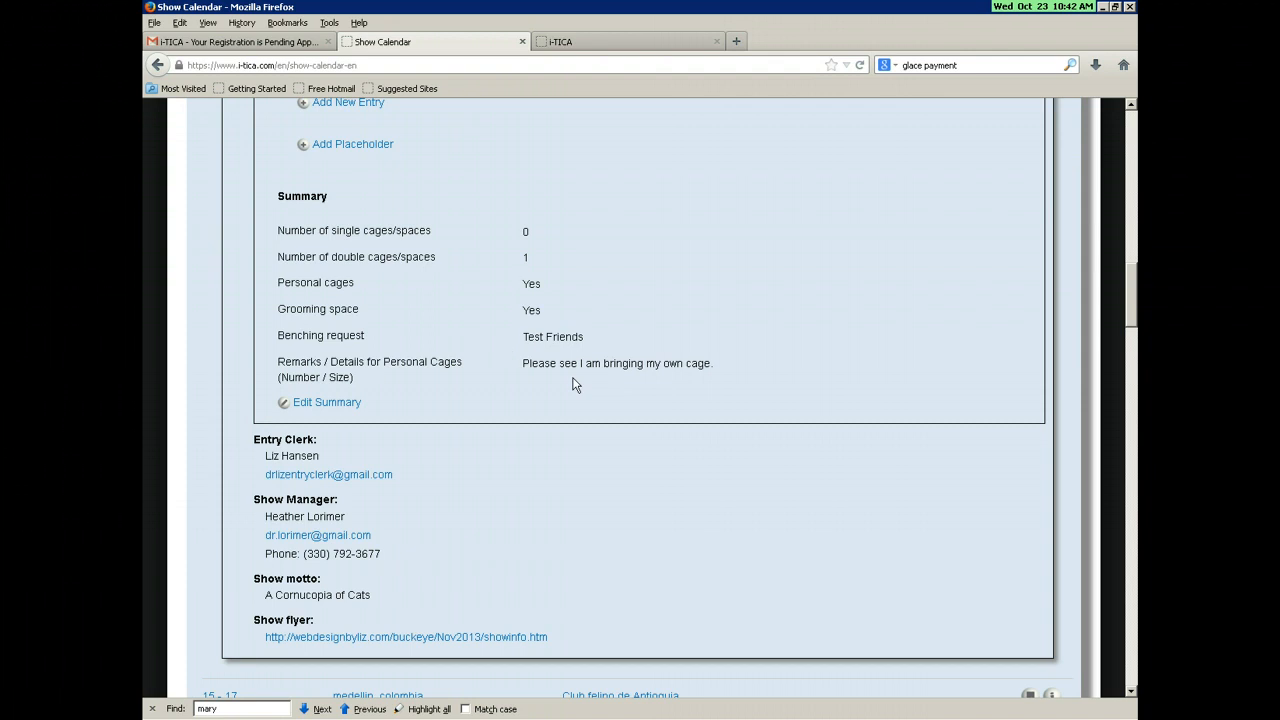
{"action": "scroll", "coordinate": [577, 387], "scroll_direction": "up", "scroll_amount": 2}
{"action": "scroll", "coordinate": [580, 385], "scroll_direction": "up", "scroll_amount": 4}
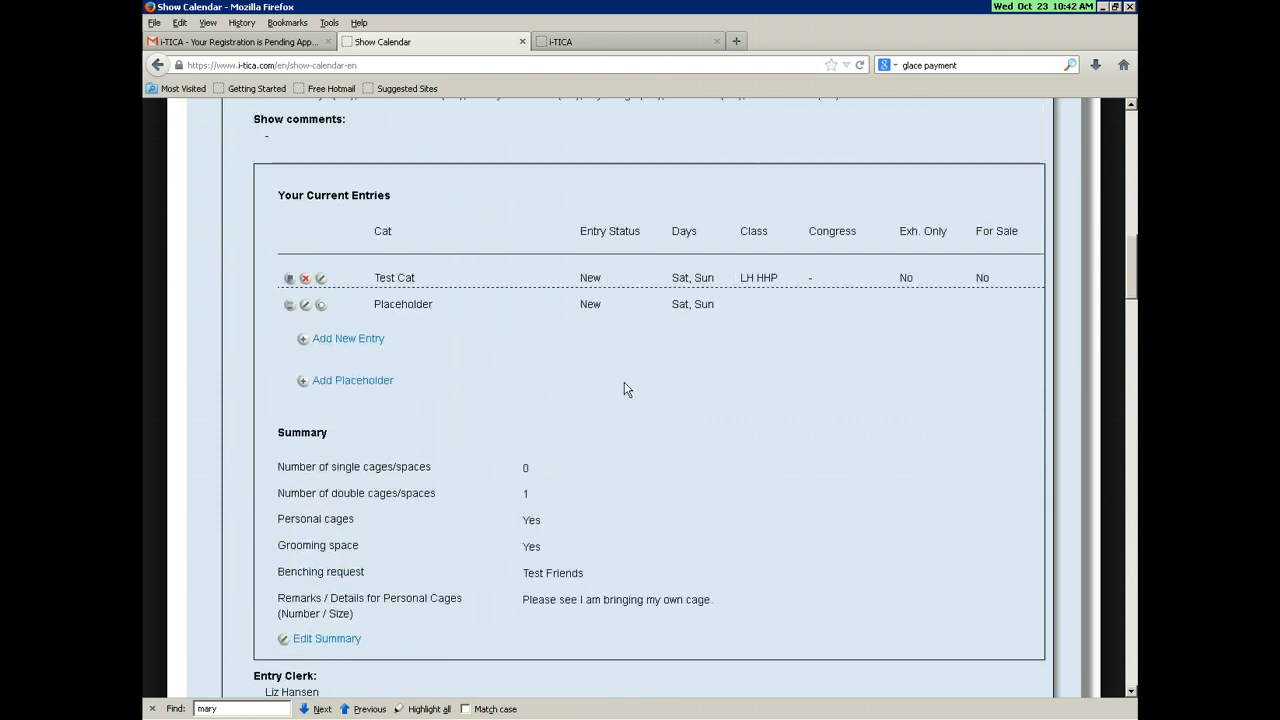